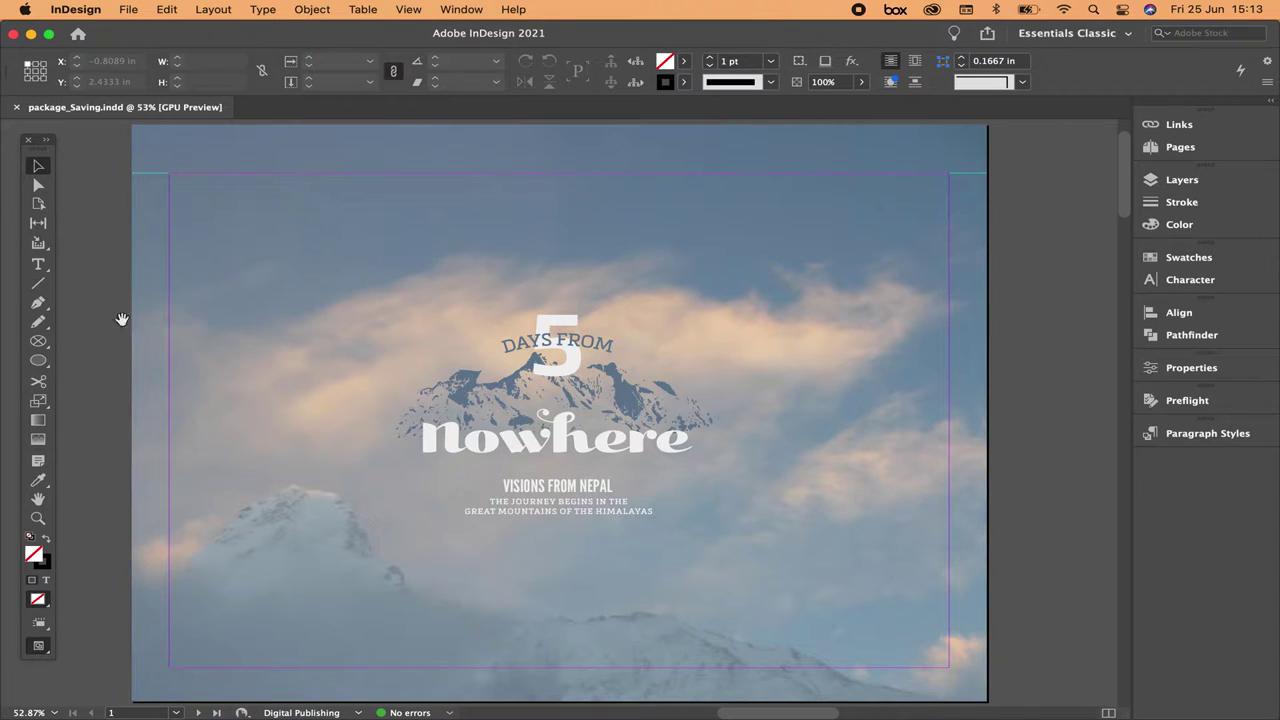
Step: Scroll down to the page 2 Kathmandu spread, zoom in on its captions and select the street caption
scroll(624, 355, down, 5)
scroll(624, 355, down, 12)
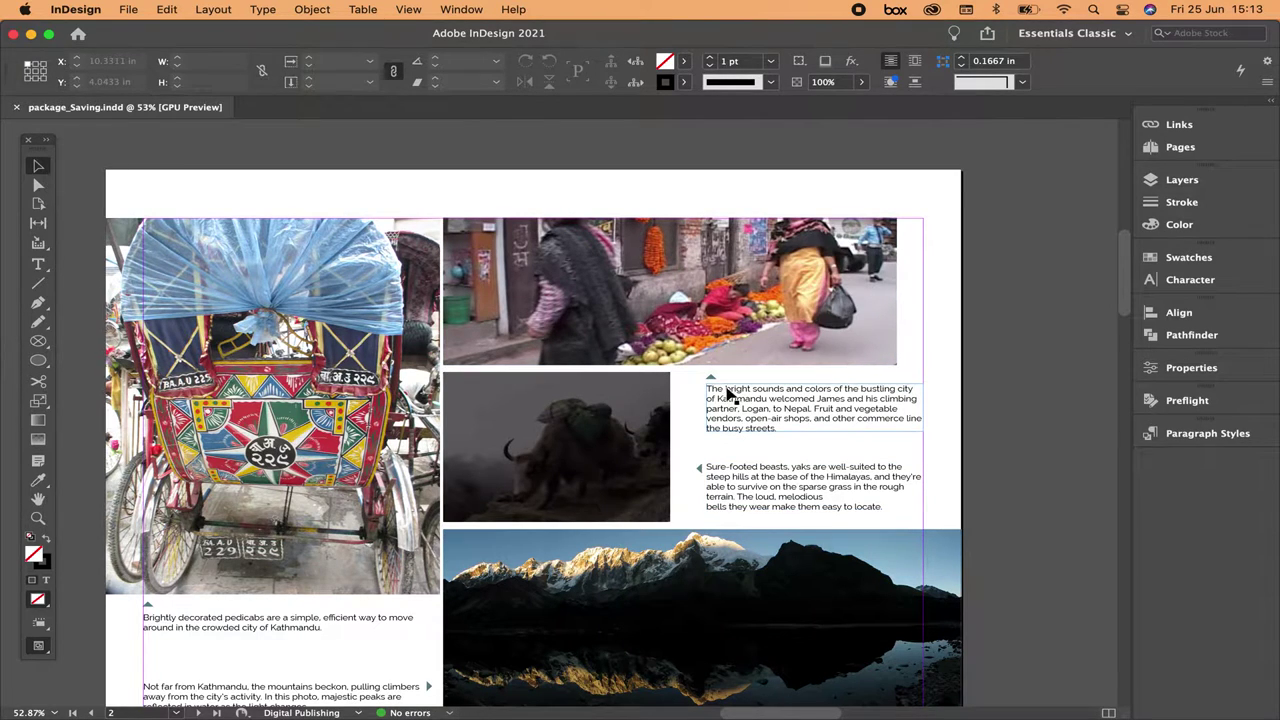
click(700, 374)
click(789, 430)
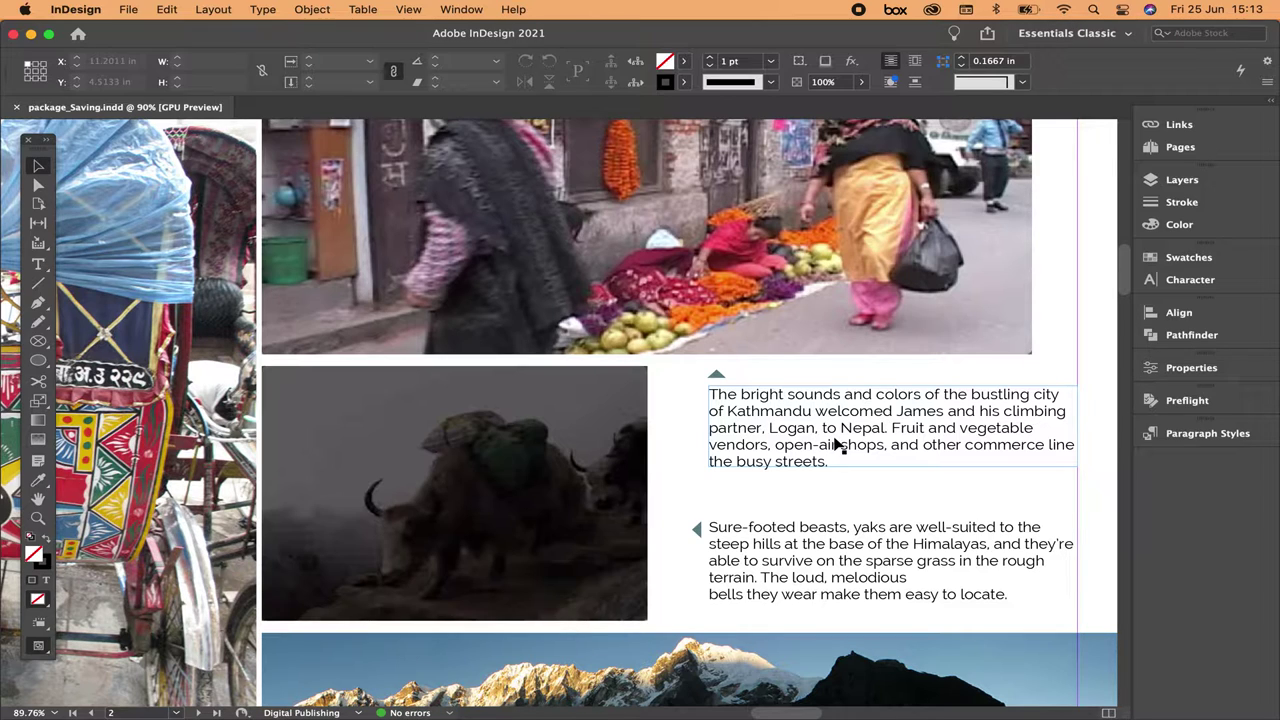
scroll(840, 446, down, 5)
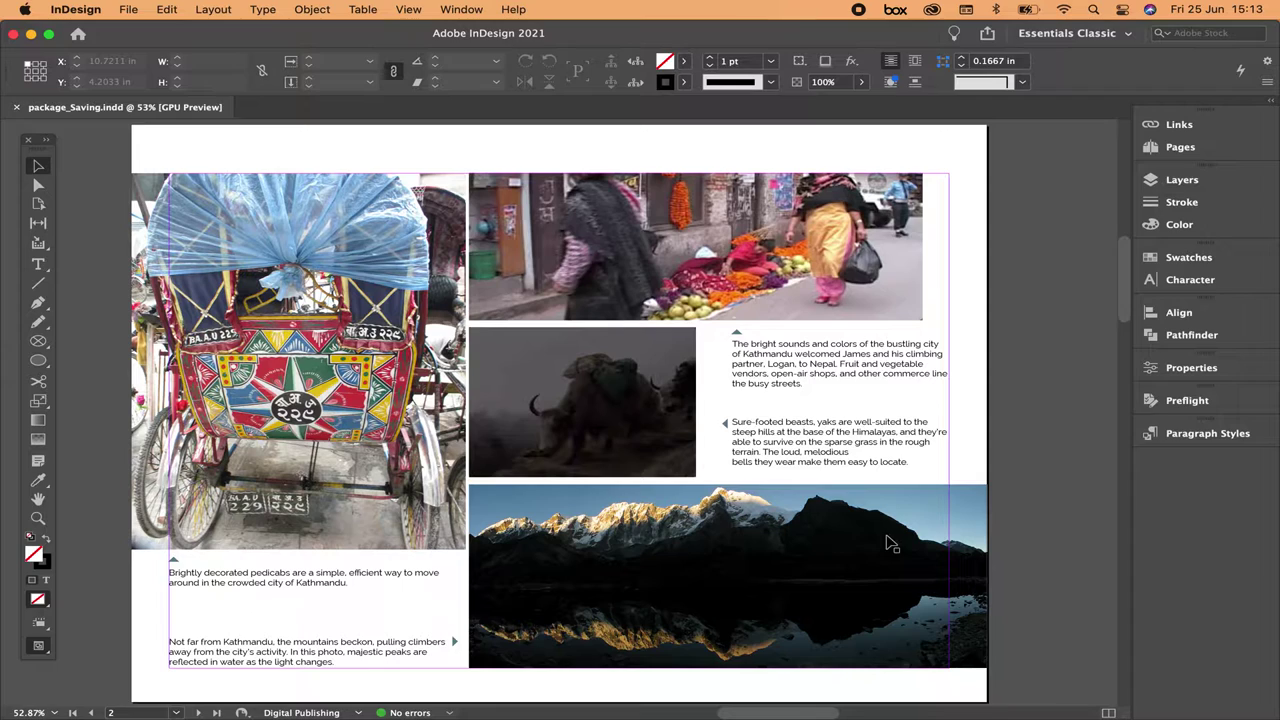
click(805, 366)
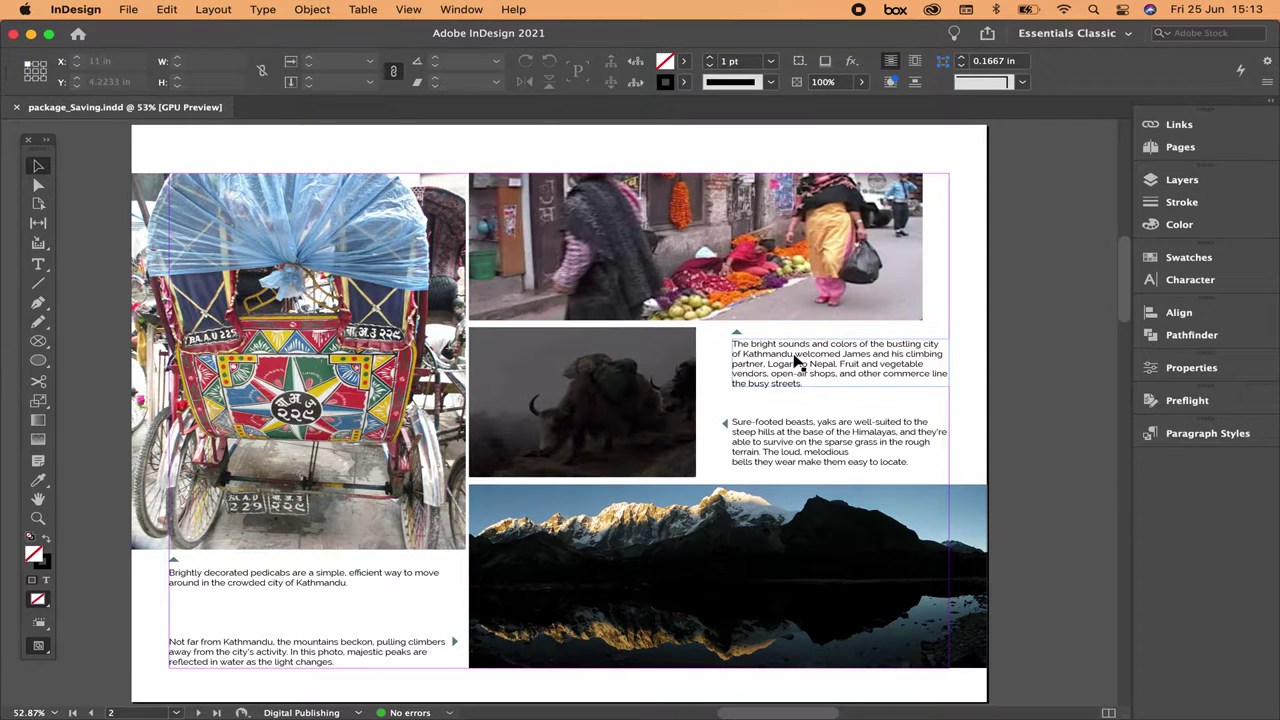
Step: Add the yak, pedicab and mountain reflection captions to the Kathmandu caption selection
shift+click(786, 433)
shift+click(360, 578)
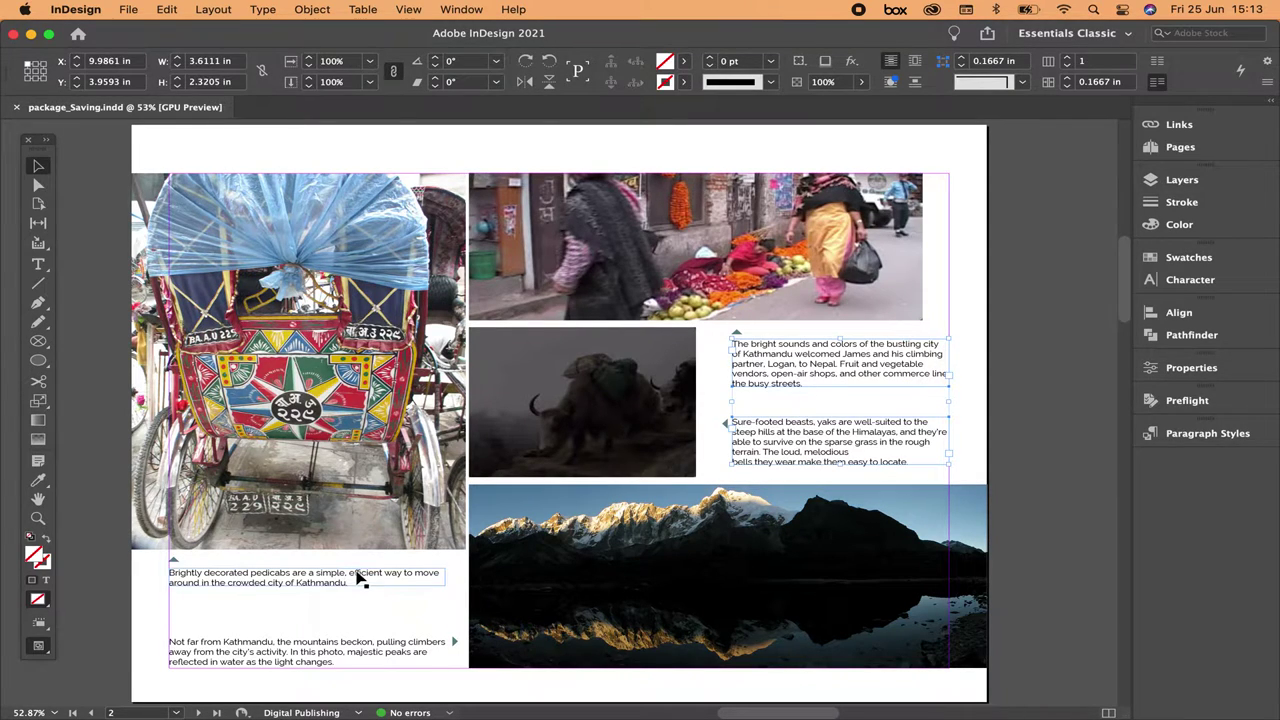
shift+click(283, 651)
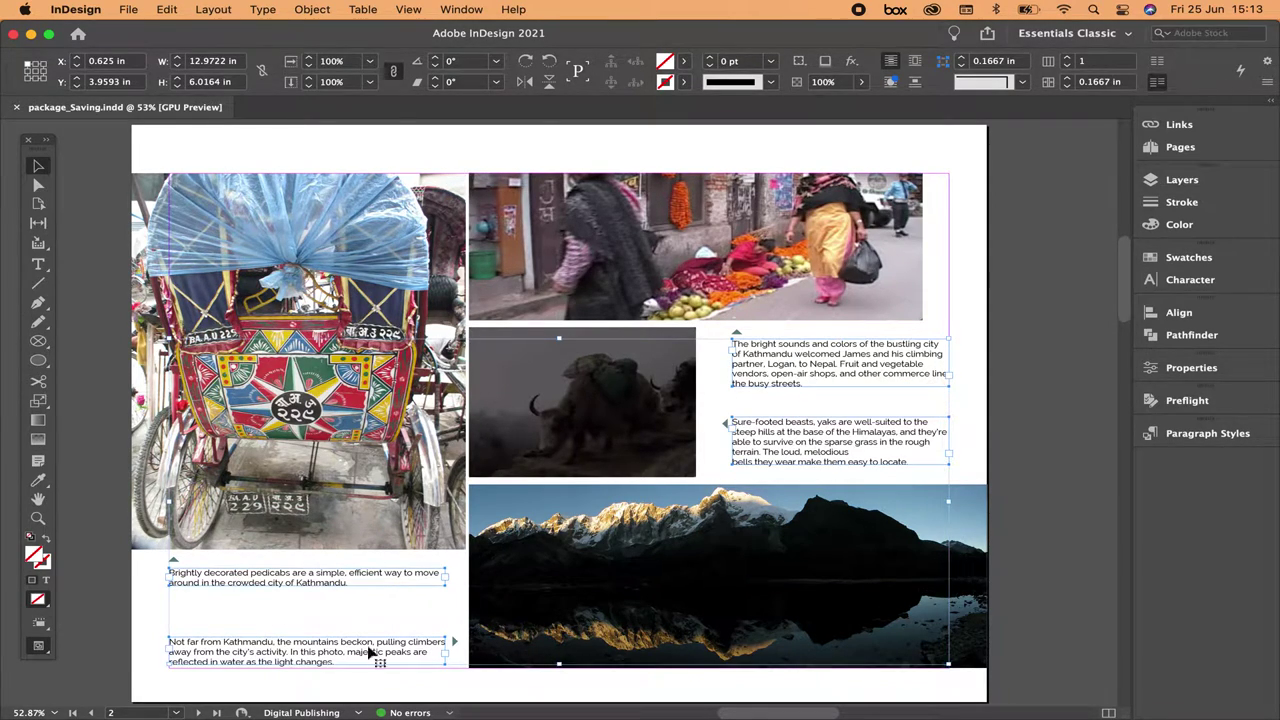
Step: Format the four selected captions in Times Italic at 10 pt
click(1190, 280)
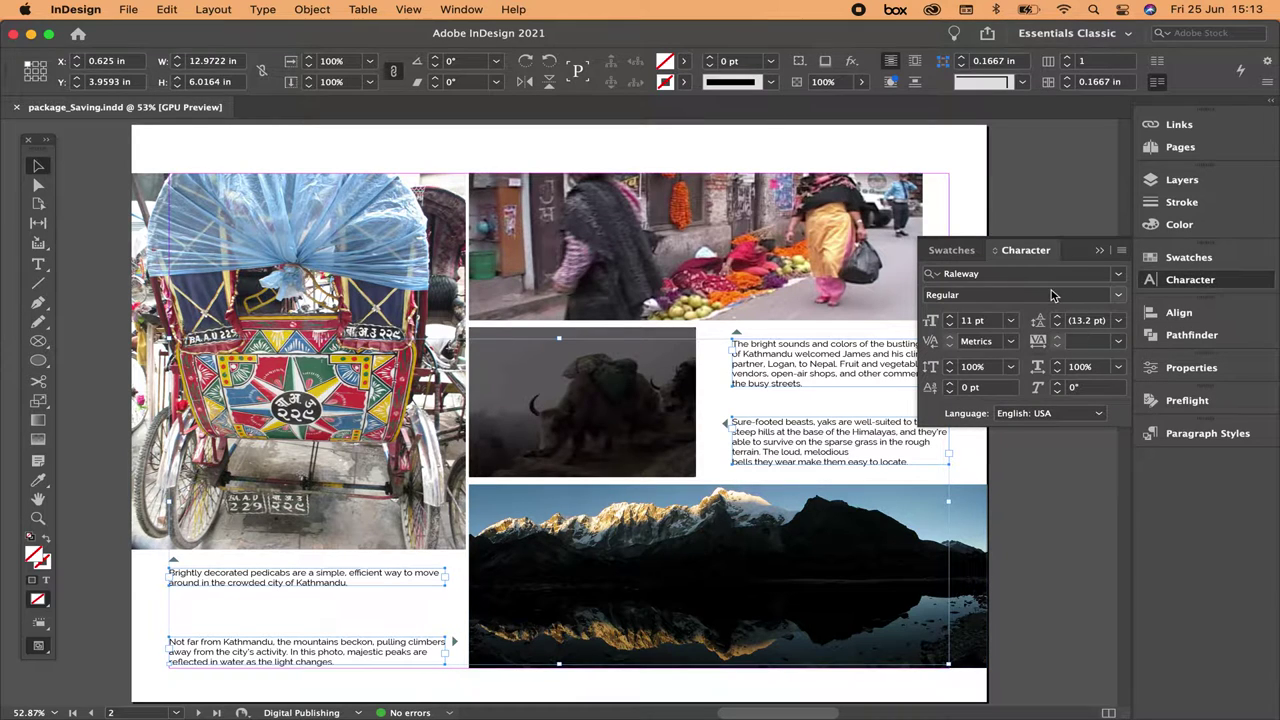
click(932, 276)
text(times)
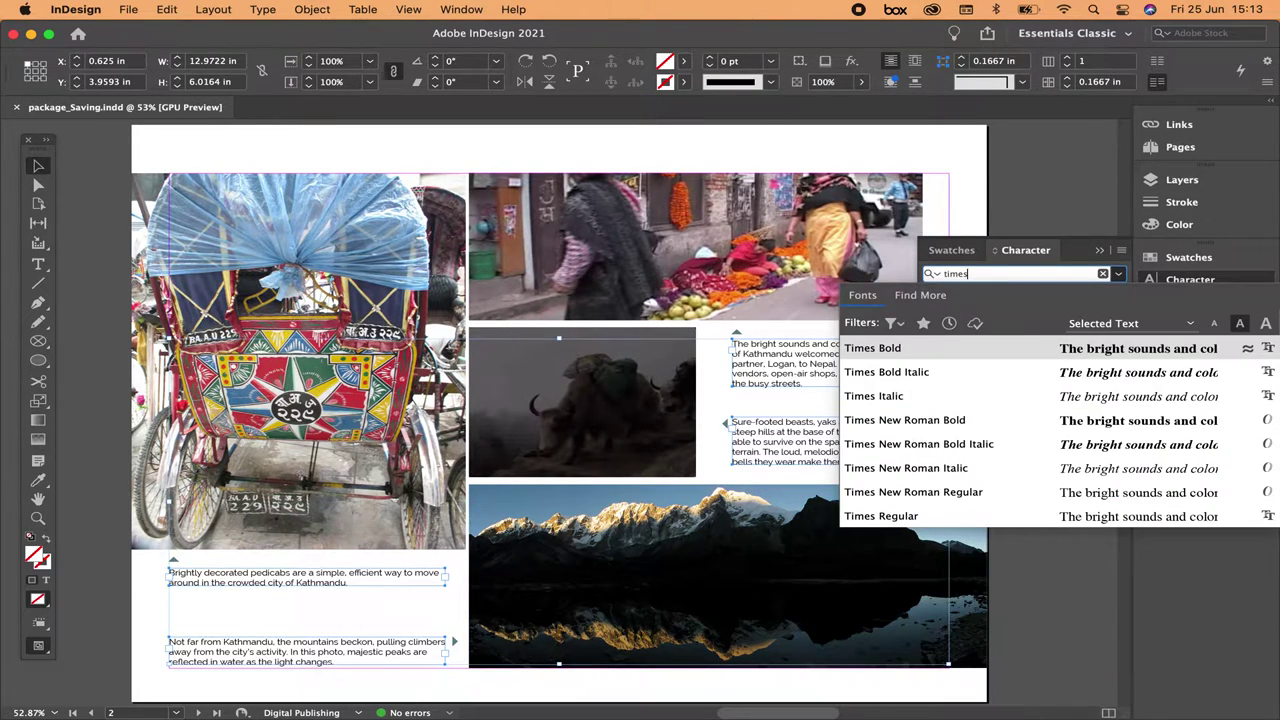
key(Return)
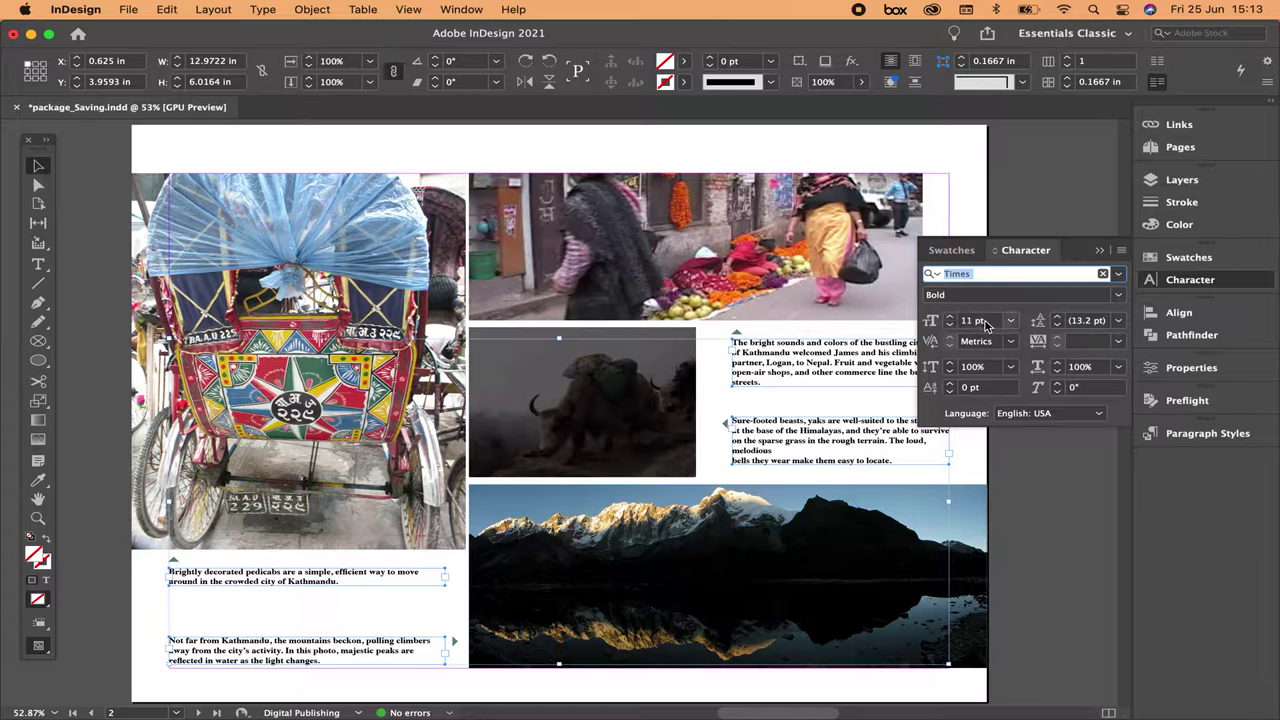
click(938, 320)
text(10)
key(Return)
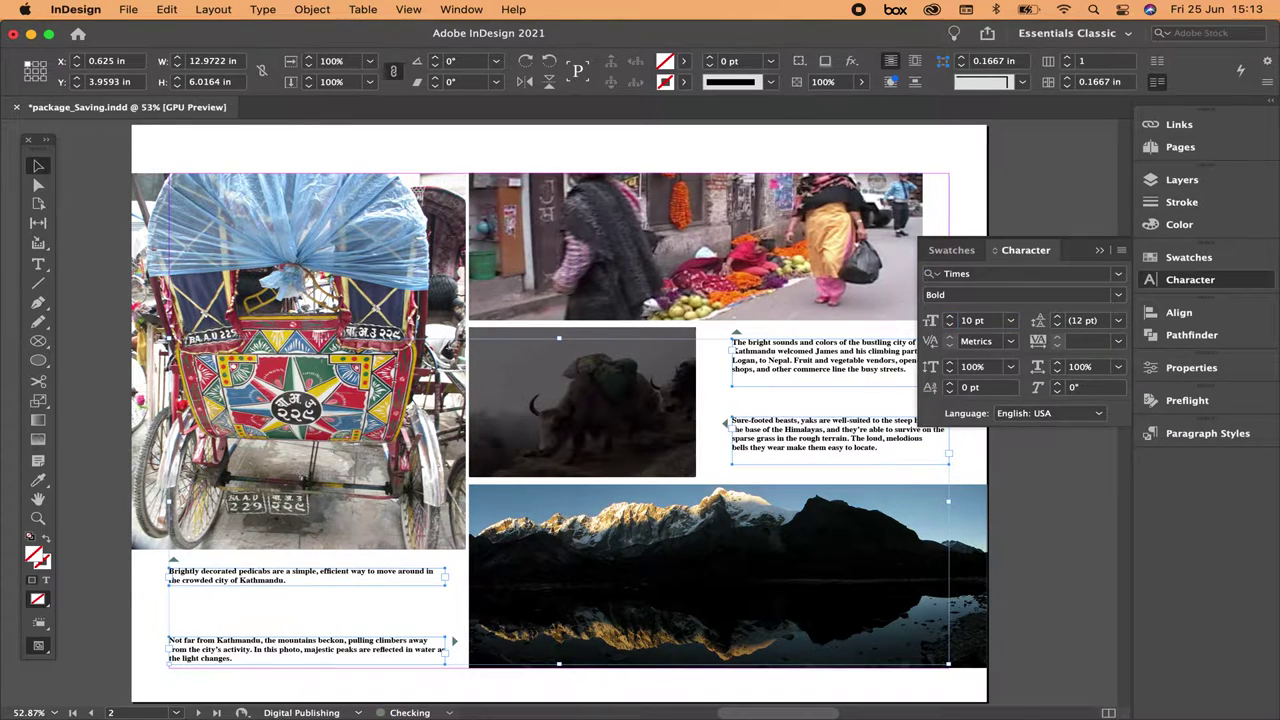
click(1118, 295)
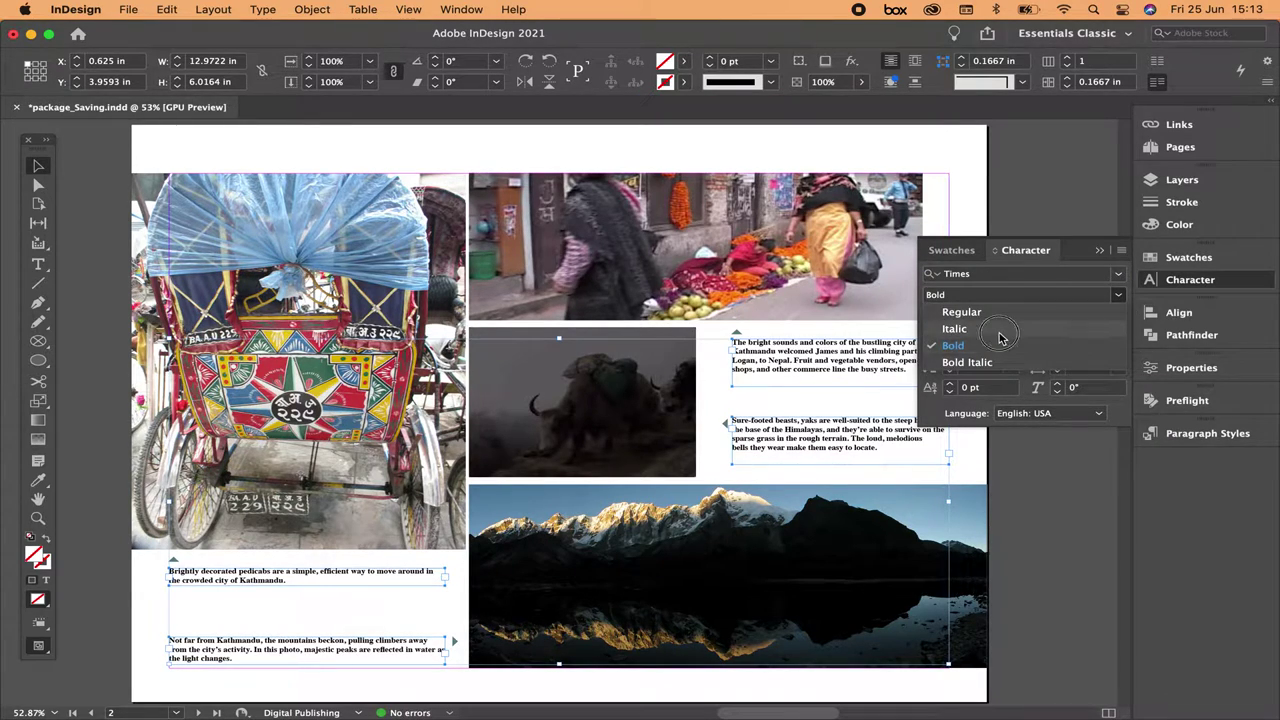
click(1000, 331)
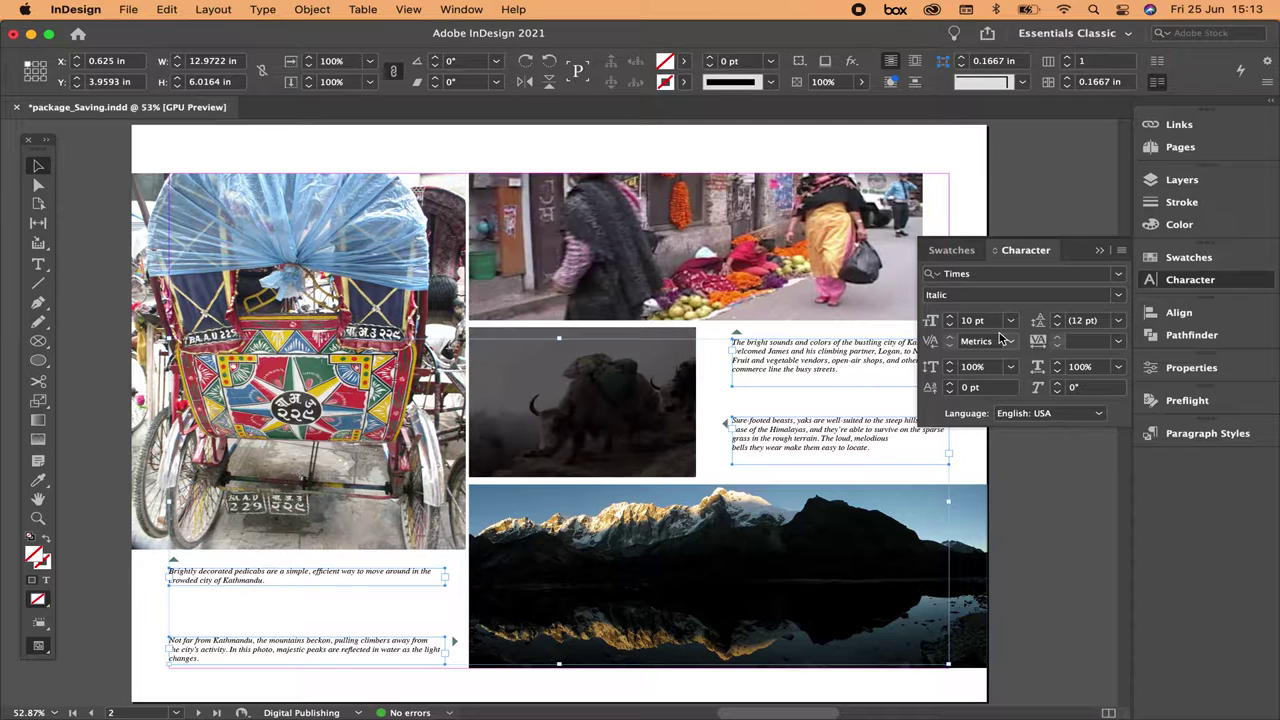
click(1099, 250)
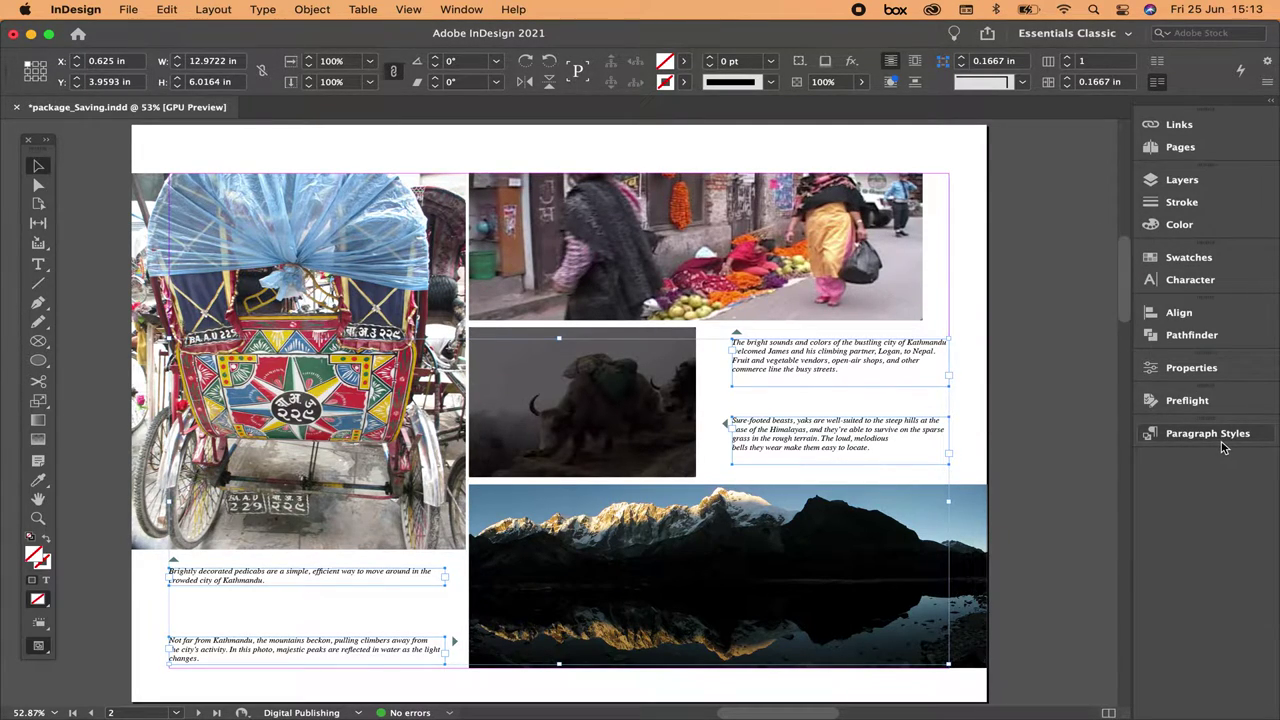
Step: Open the Paragraph Styles panel from the Window menu
click(460, 9)
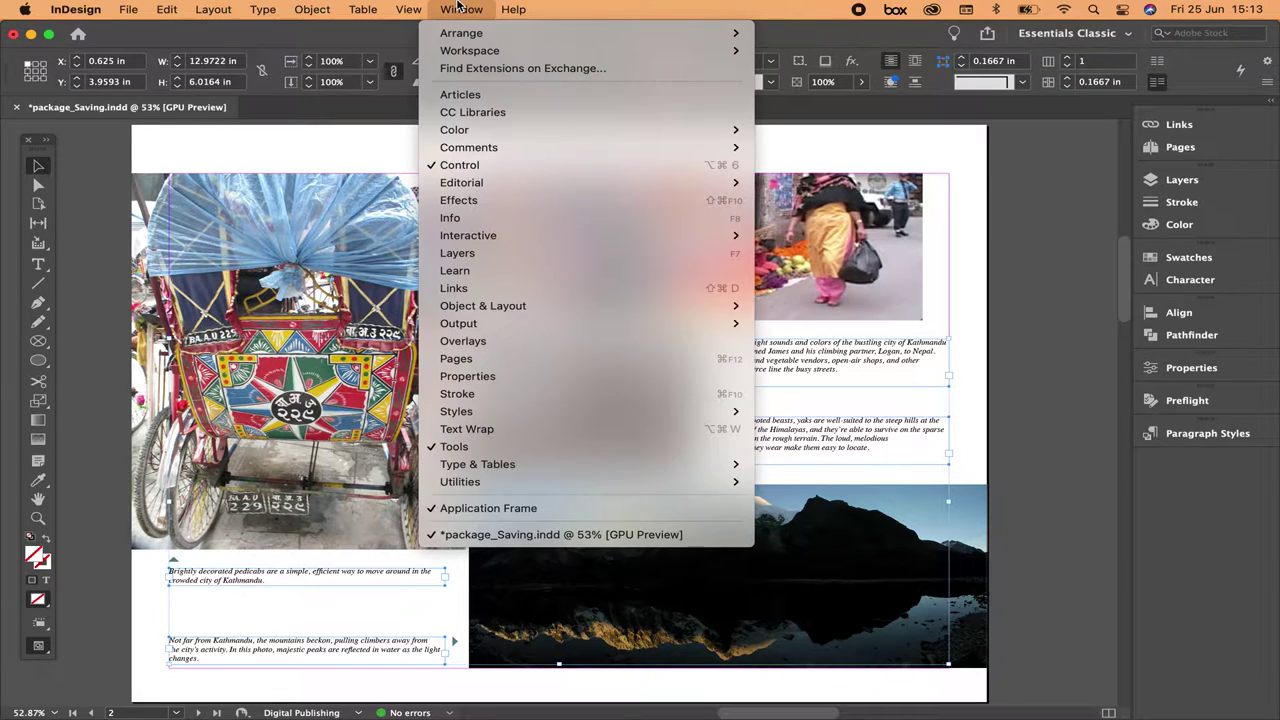
mouse_move(463, 414)
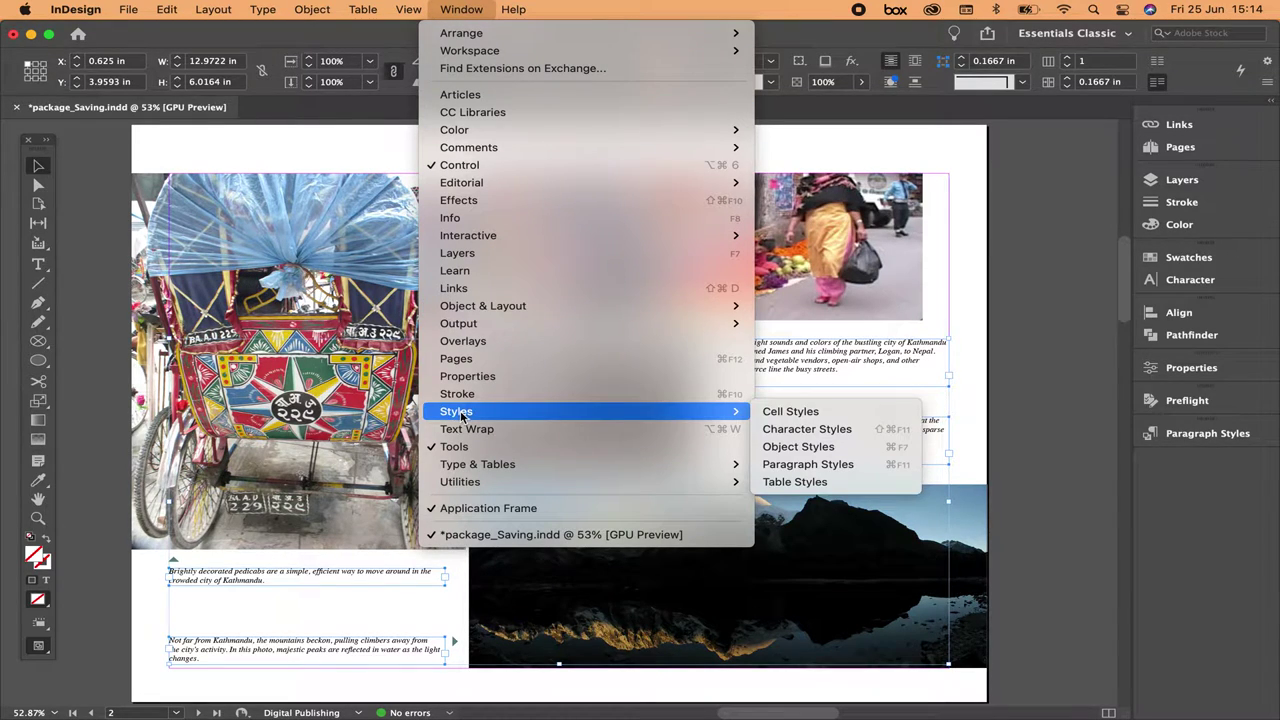
click(769, 467)
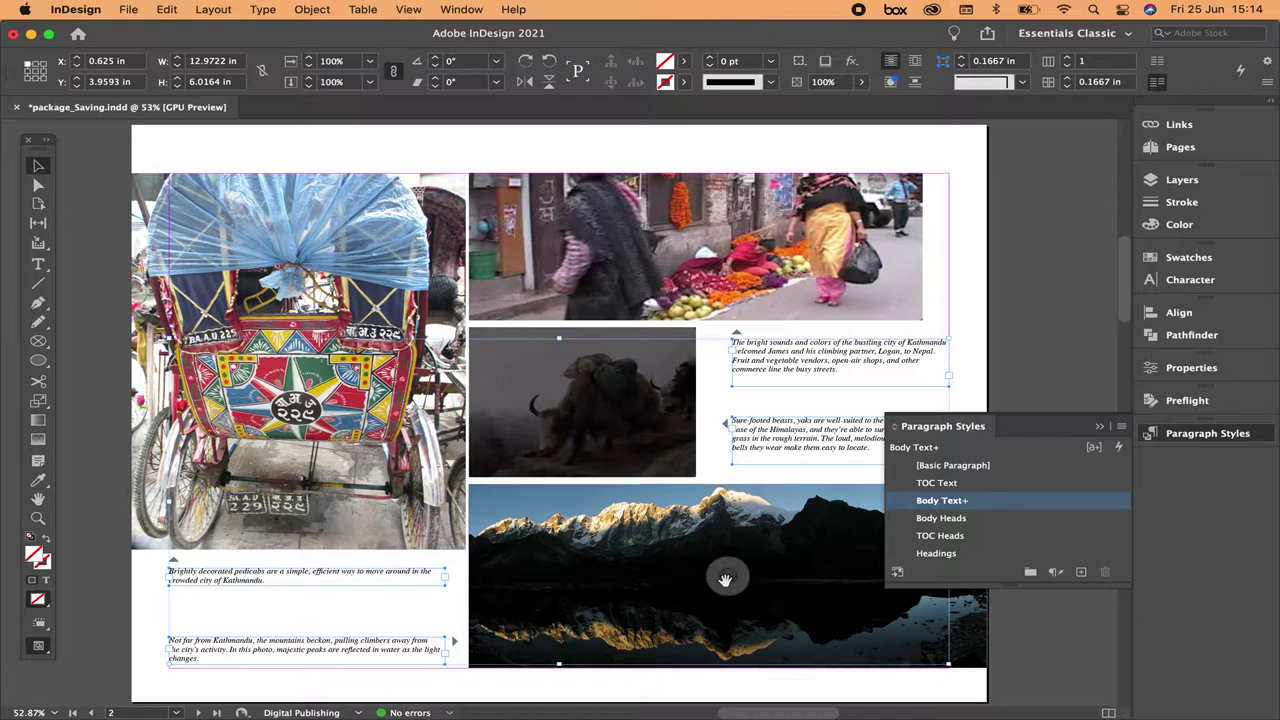
Step: Move to page 3 and select the Still searching text frame
scroll(651, 400, down, 10)
scroll(664, 320, down, 5)
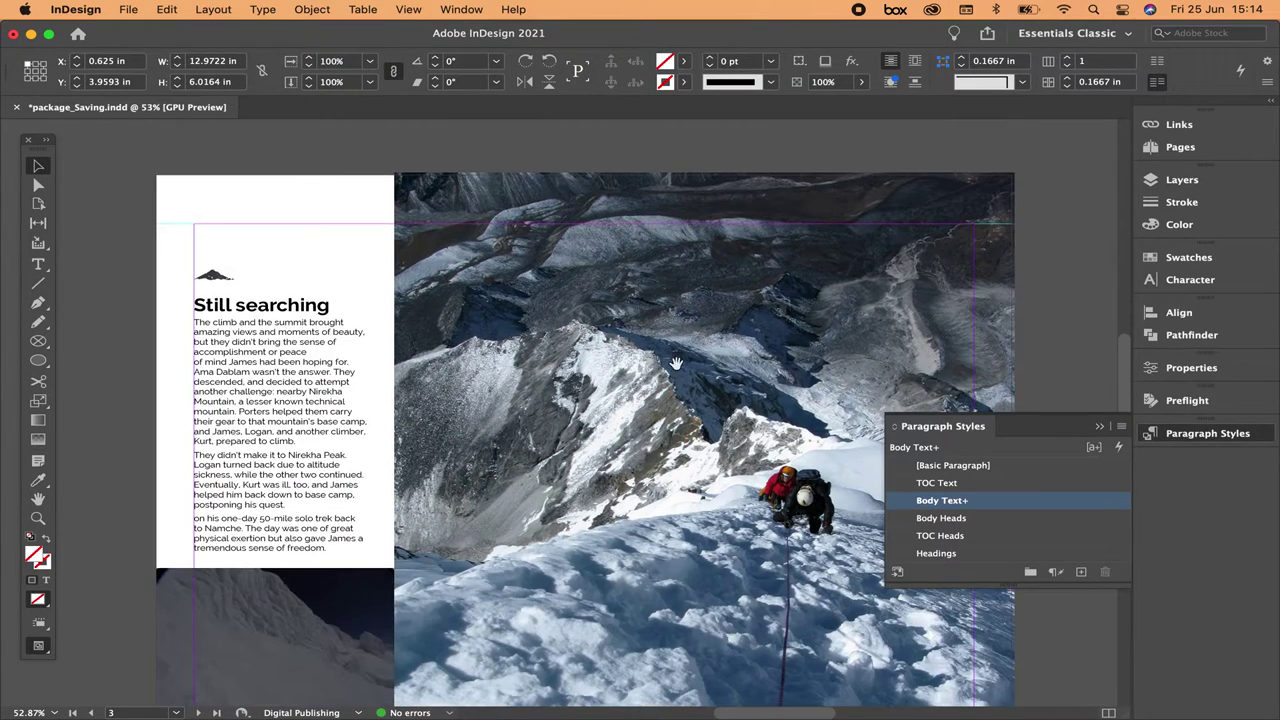
scroll(540, 560, down, 15)
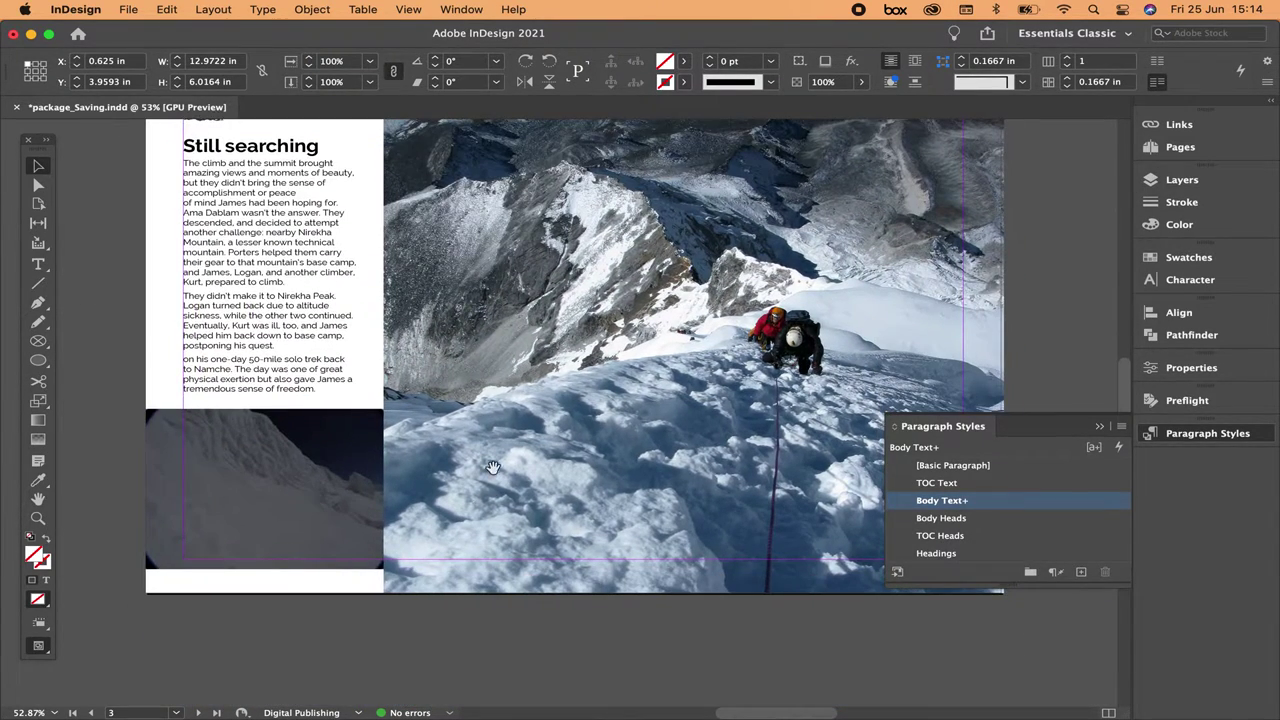
scroll(552, 313, down, 6)
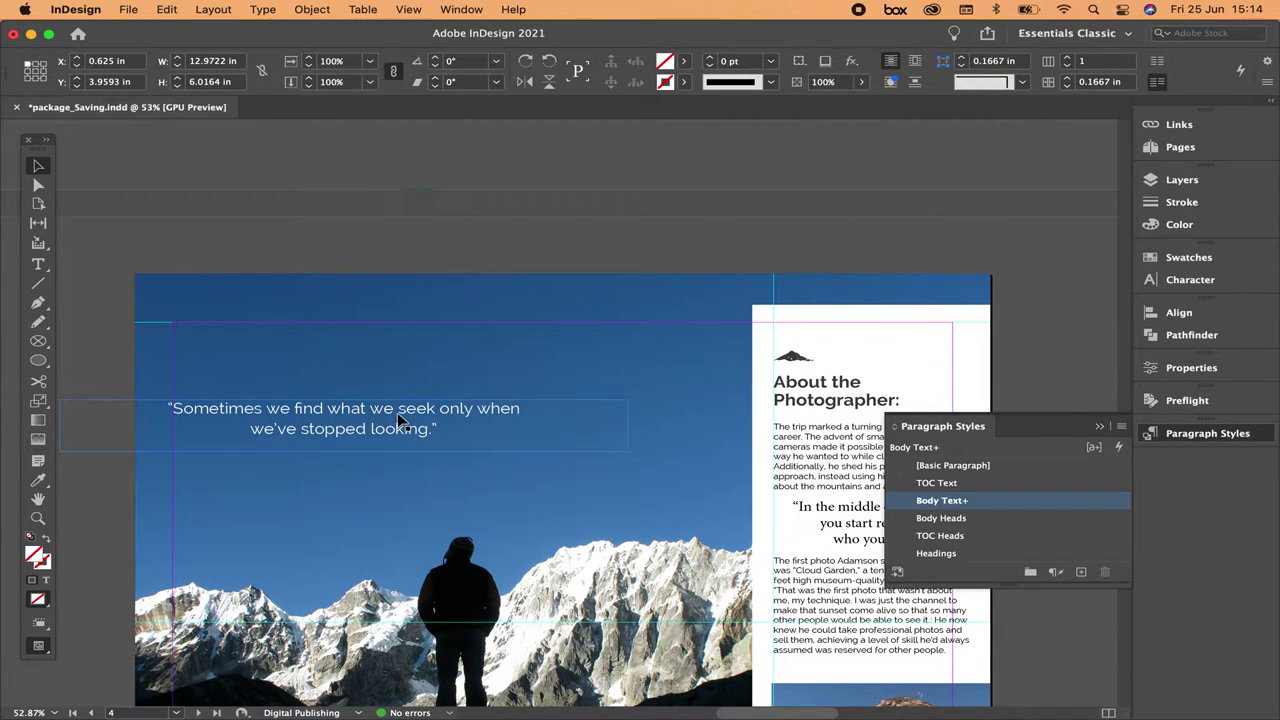
click(500, 251)
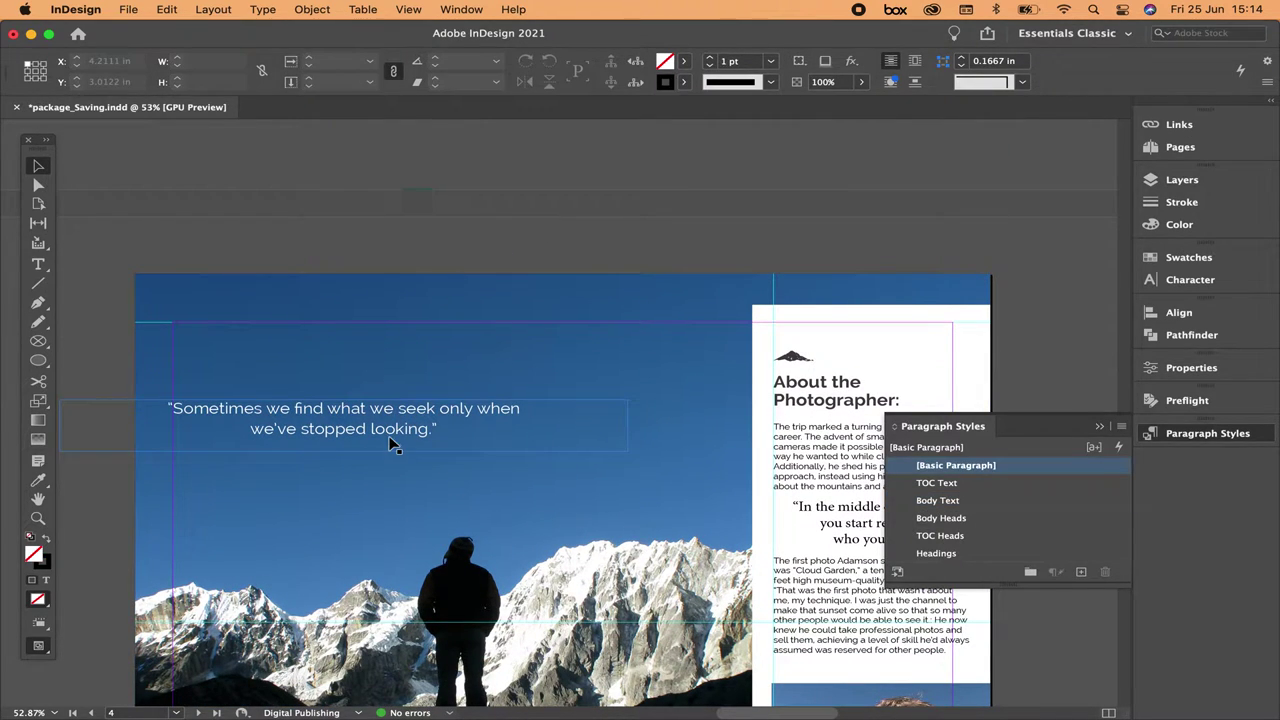
click(396, 428)
click(785, 435)
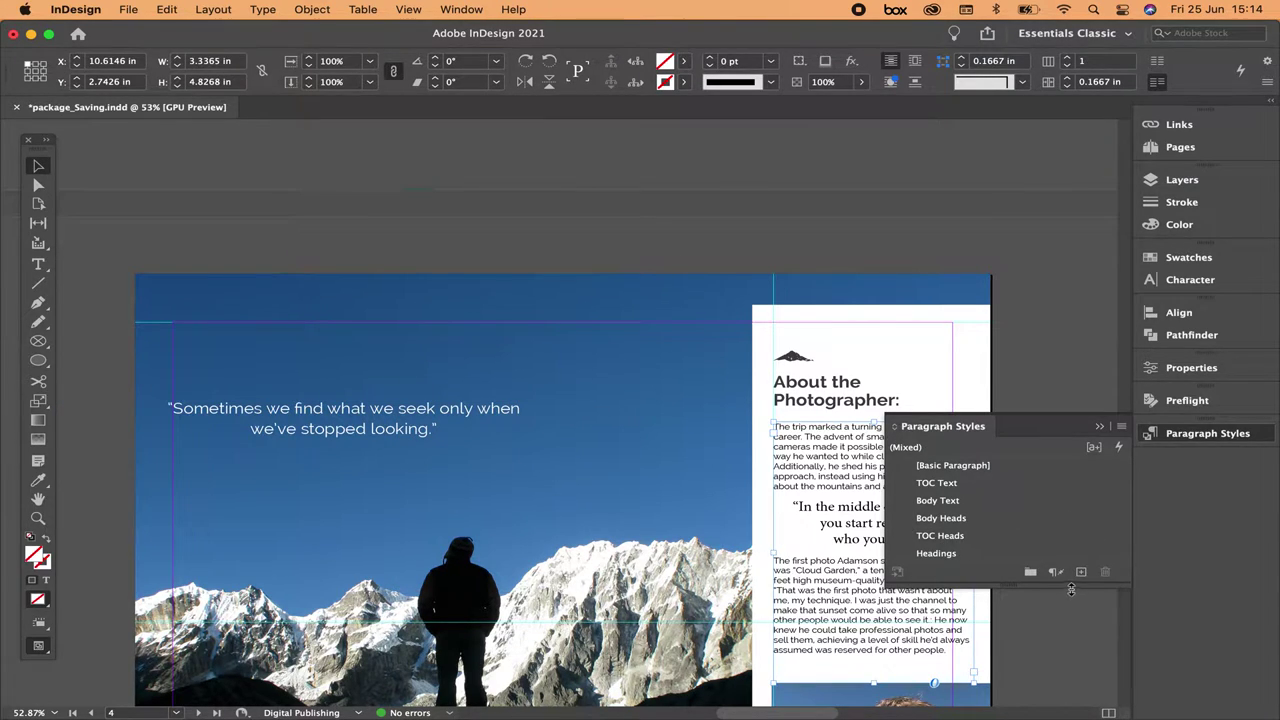
scroll(817, 449, right, 3)
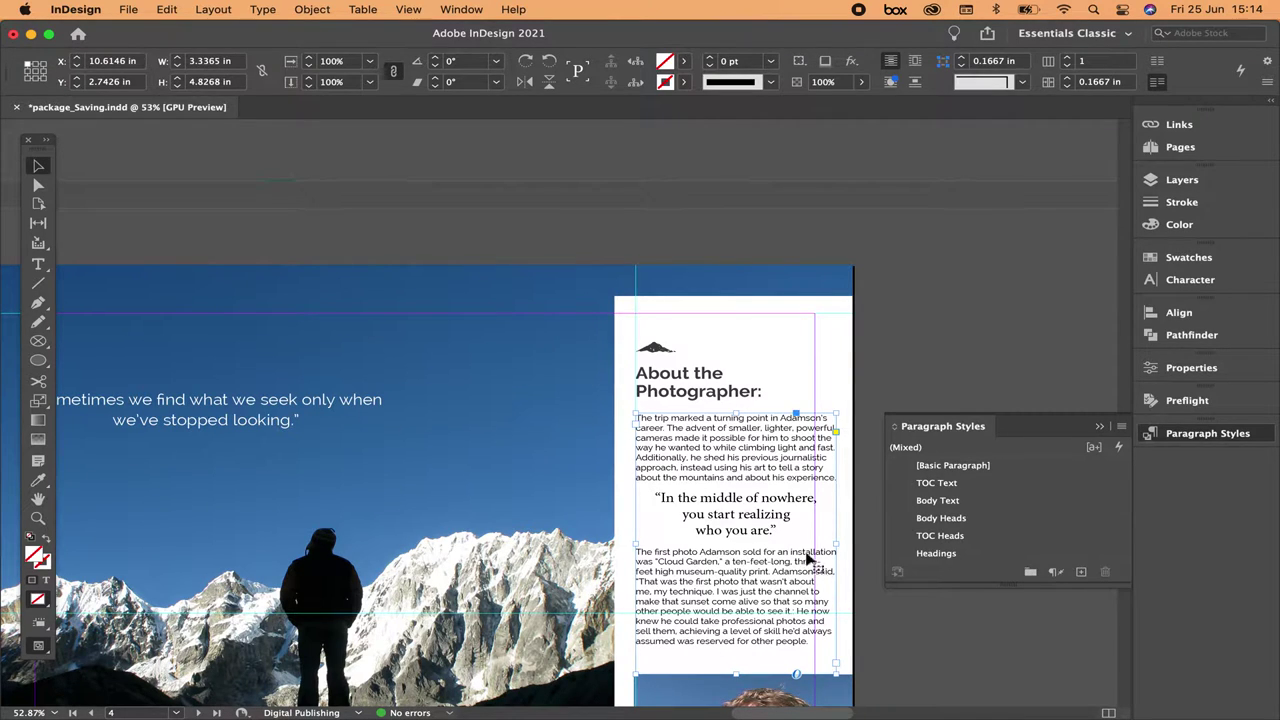
scroll(812, 425, up, 5)
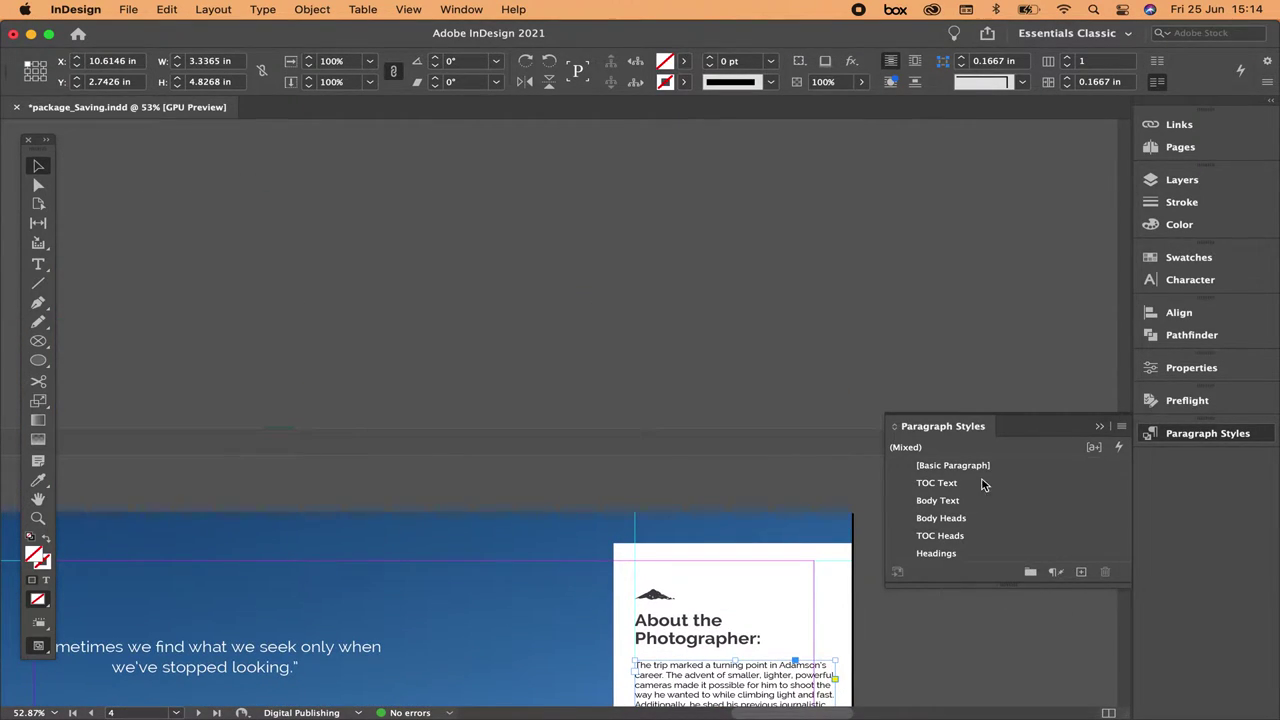
scroll(686, 243, up, 10)
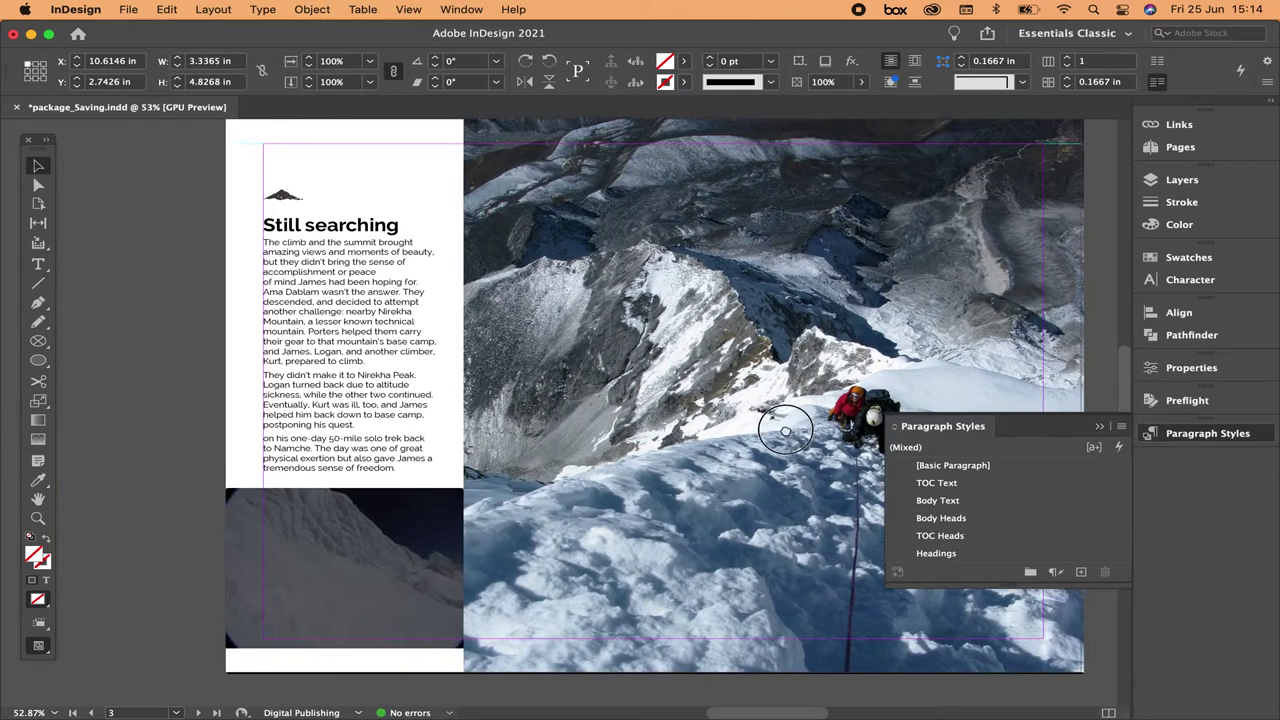
click(386, 334)
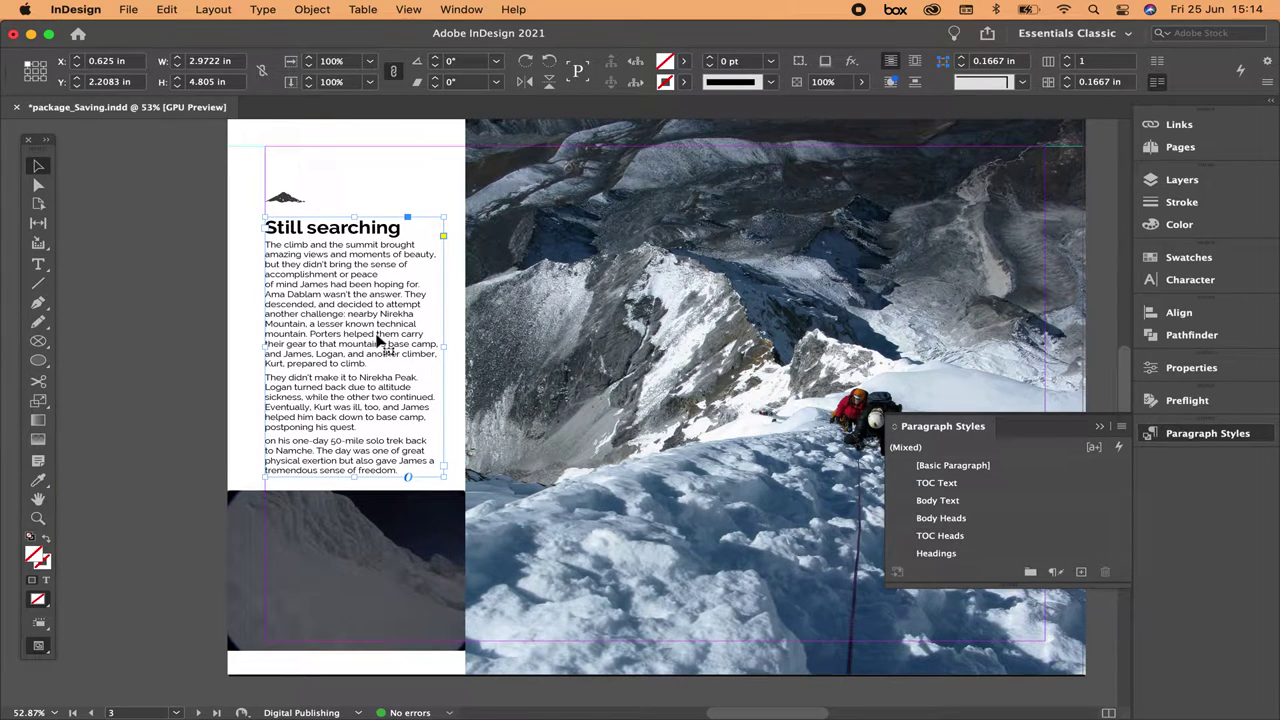
Step: Turn the style override highlighter on, then off again
click(1094, 447)
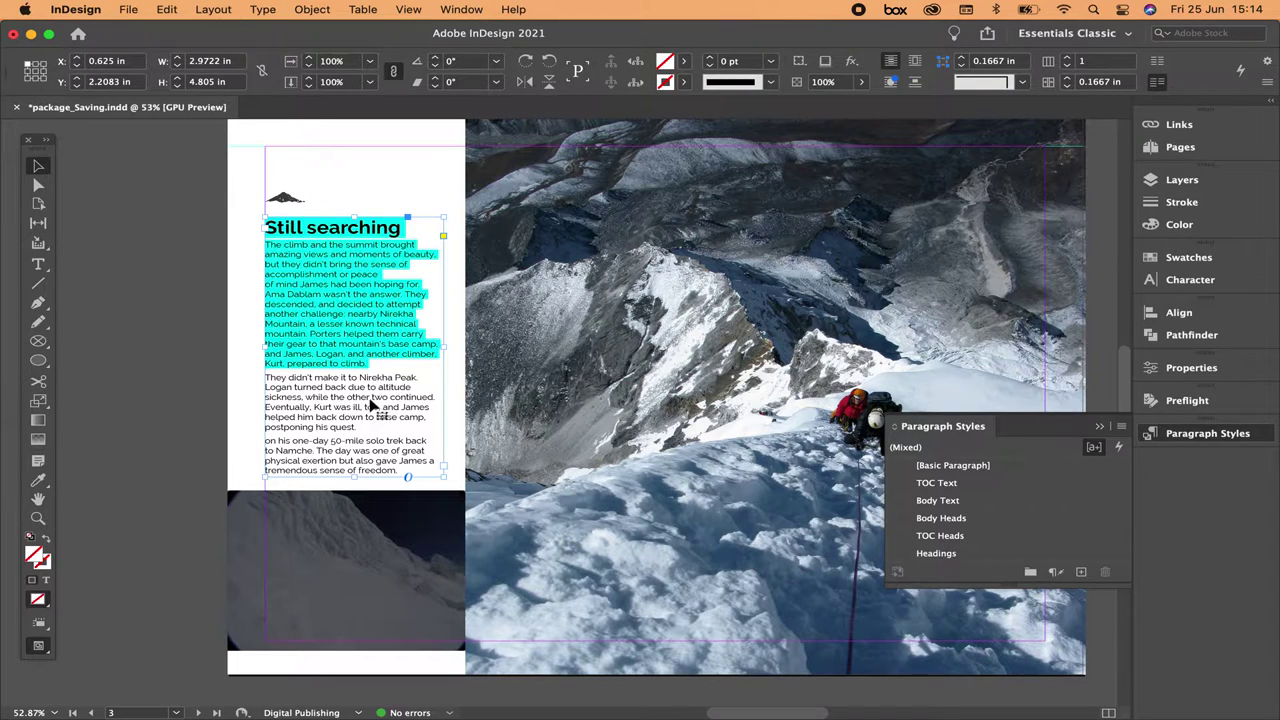
click(398, 185)
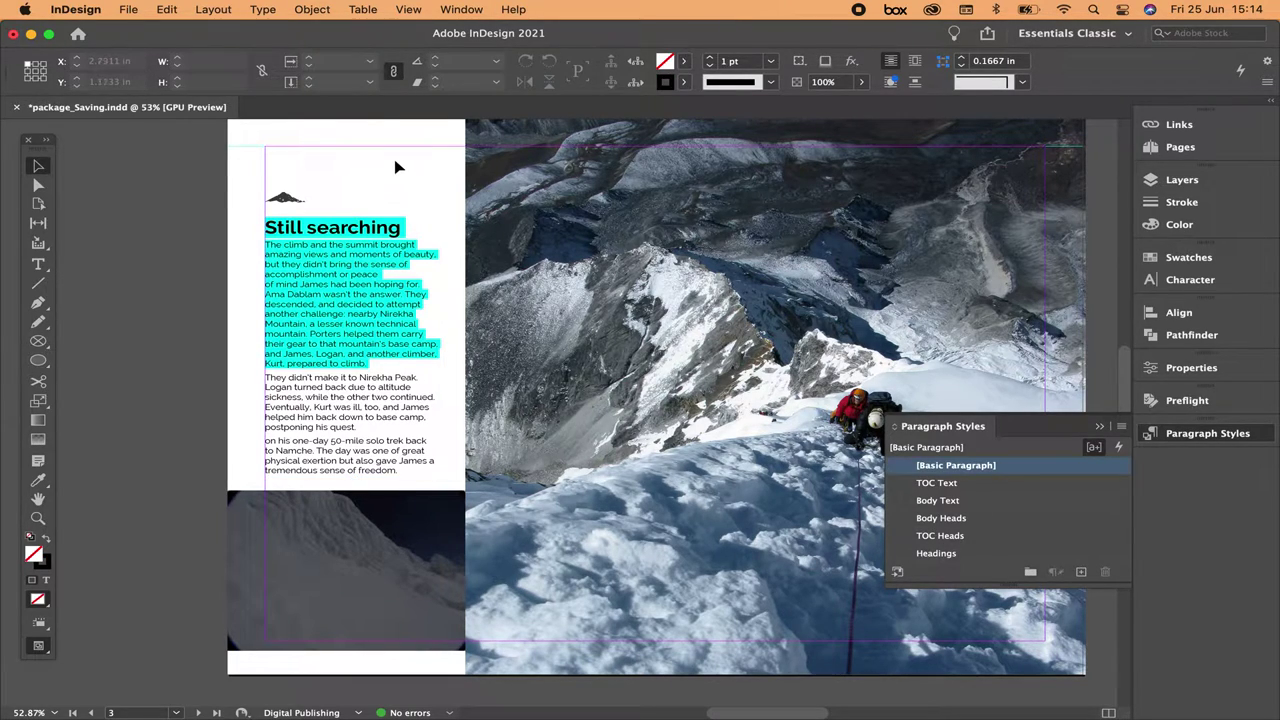
click(1094, 447)
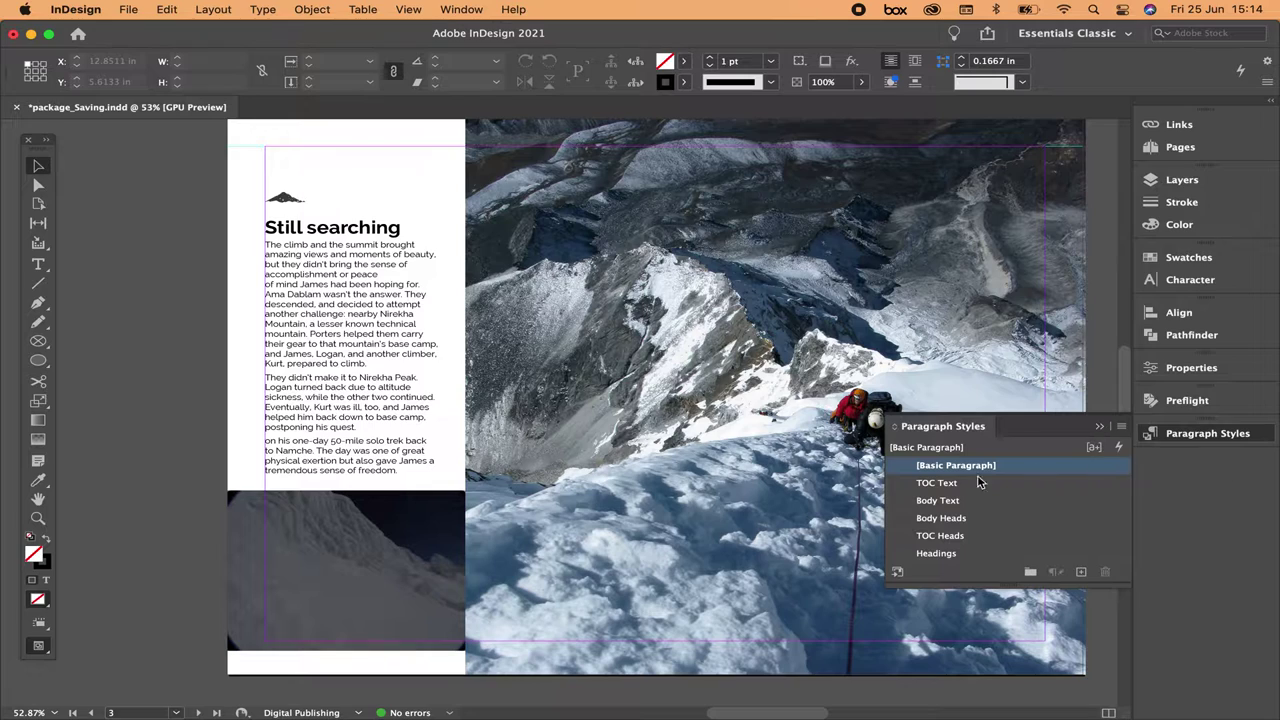
Step: Select some body text and the word 'searching', then return to selecting the whole frame
double_click(333, 270)
drag(316, 254, 378, 316)
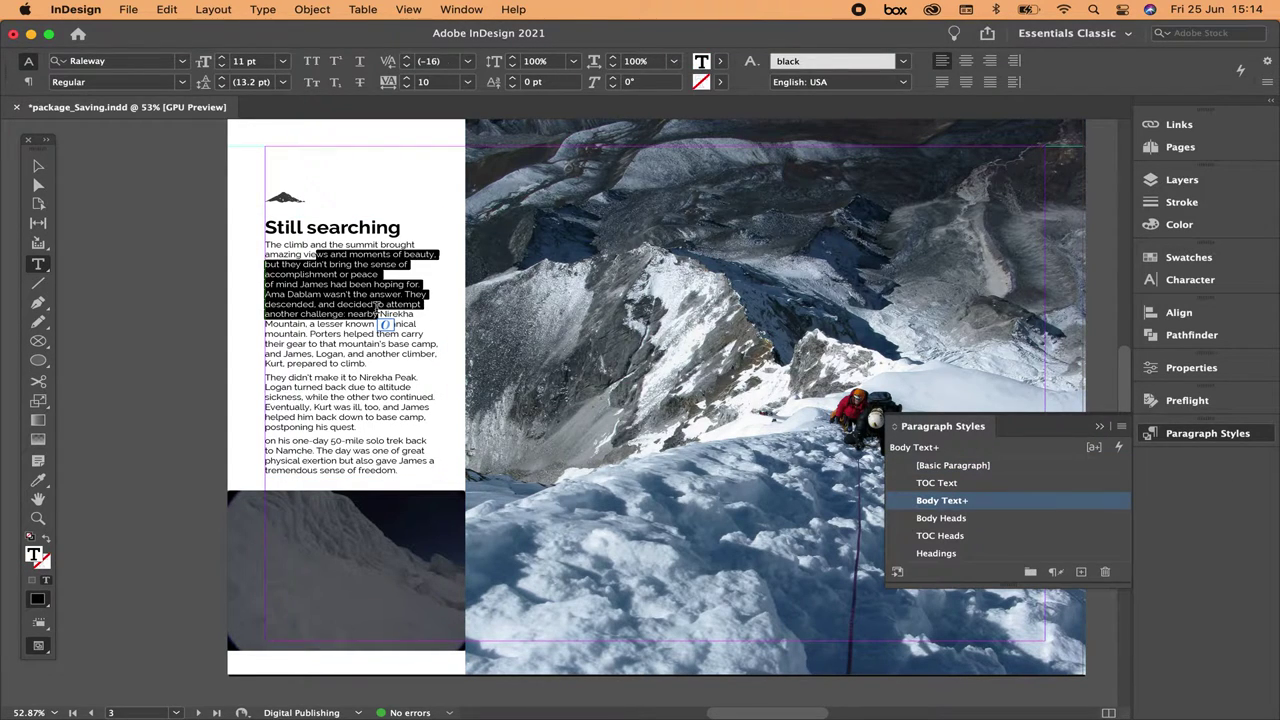
double_click(363, 227)
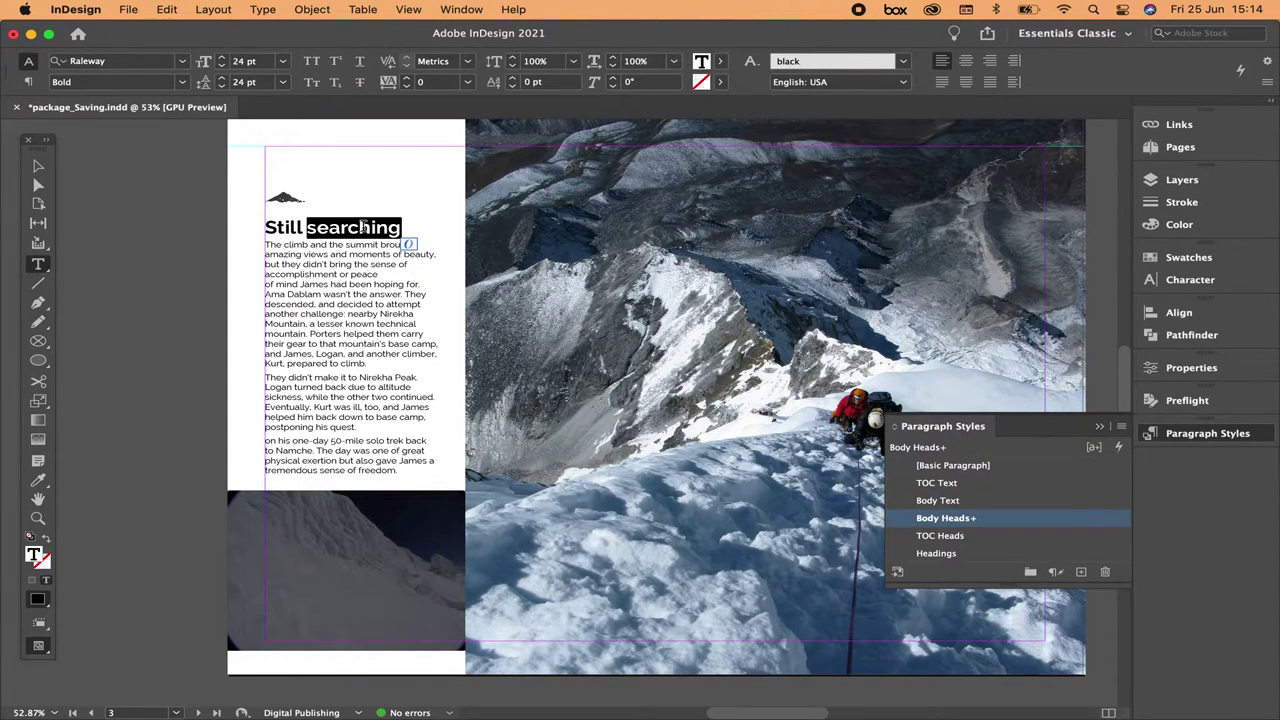
click(38, 166)
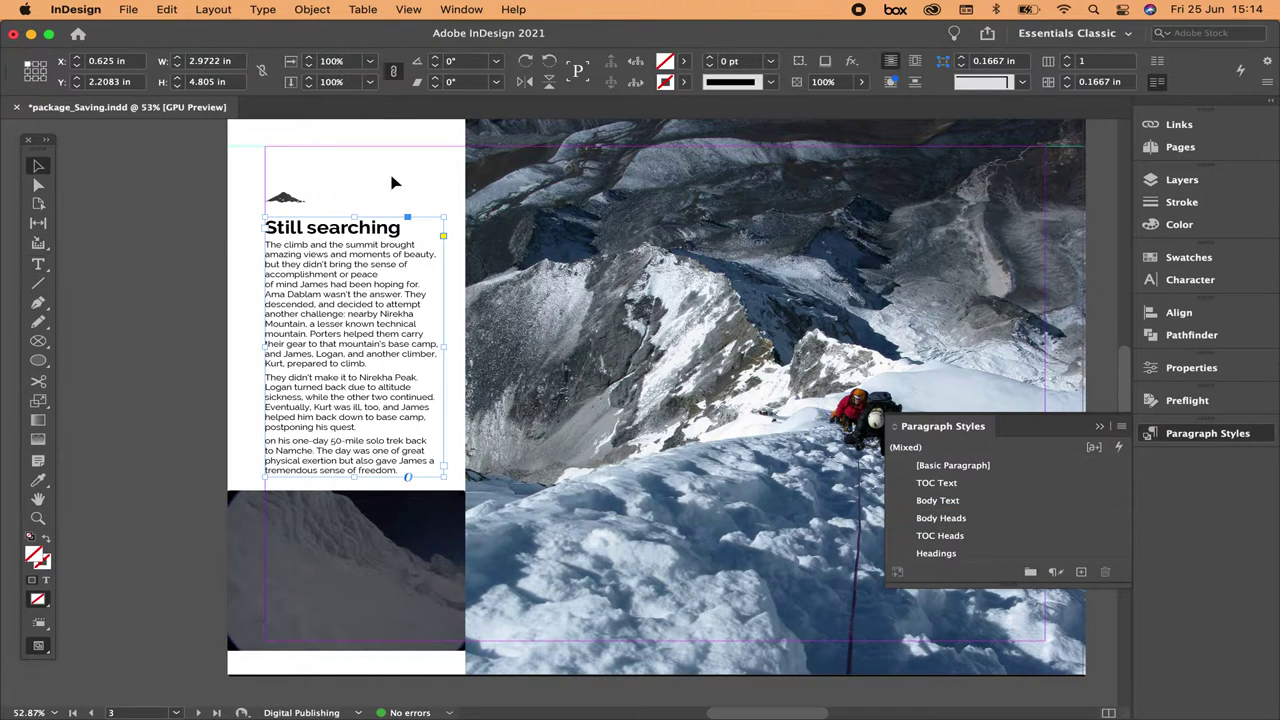
Step: Apply the Body Text paragraph style to the Sure-footed yak caption and confirm its settings
scroll(625, 485, up, 10)
drag(762, 296, 646, 416)
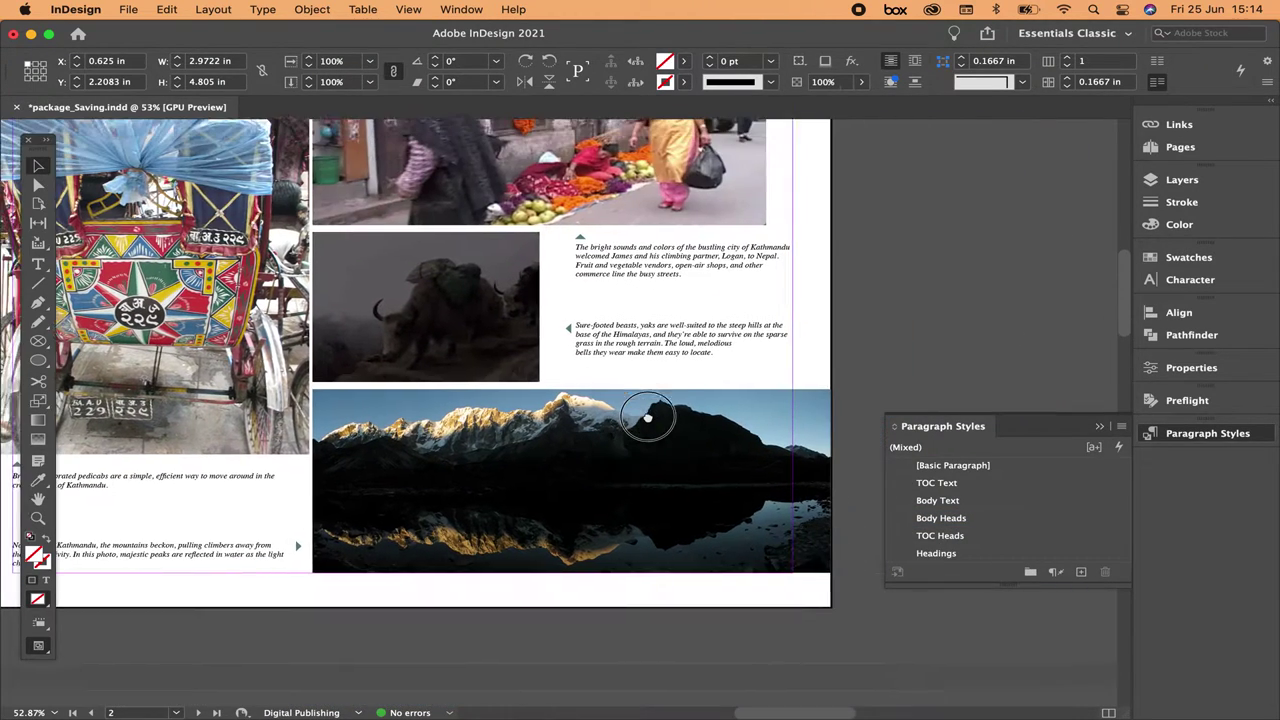
click(686, 330)
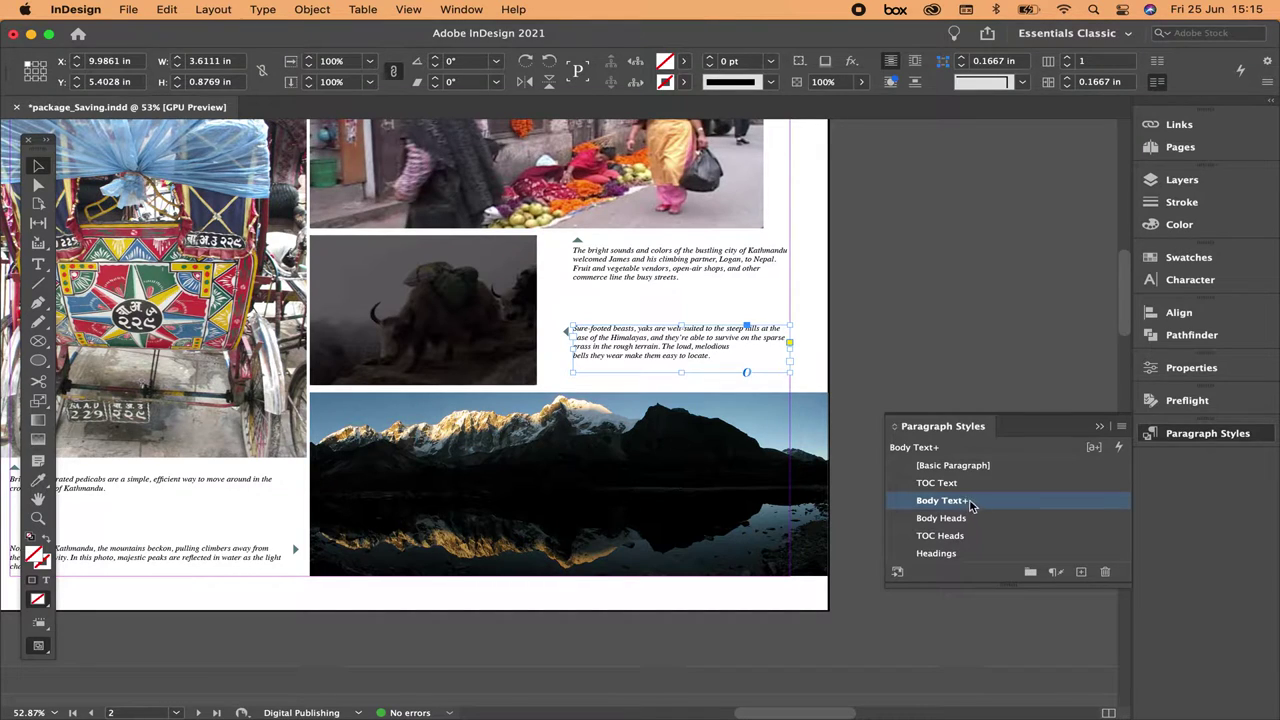
mouse_move(968, 508)
double_click(940, 508)
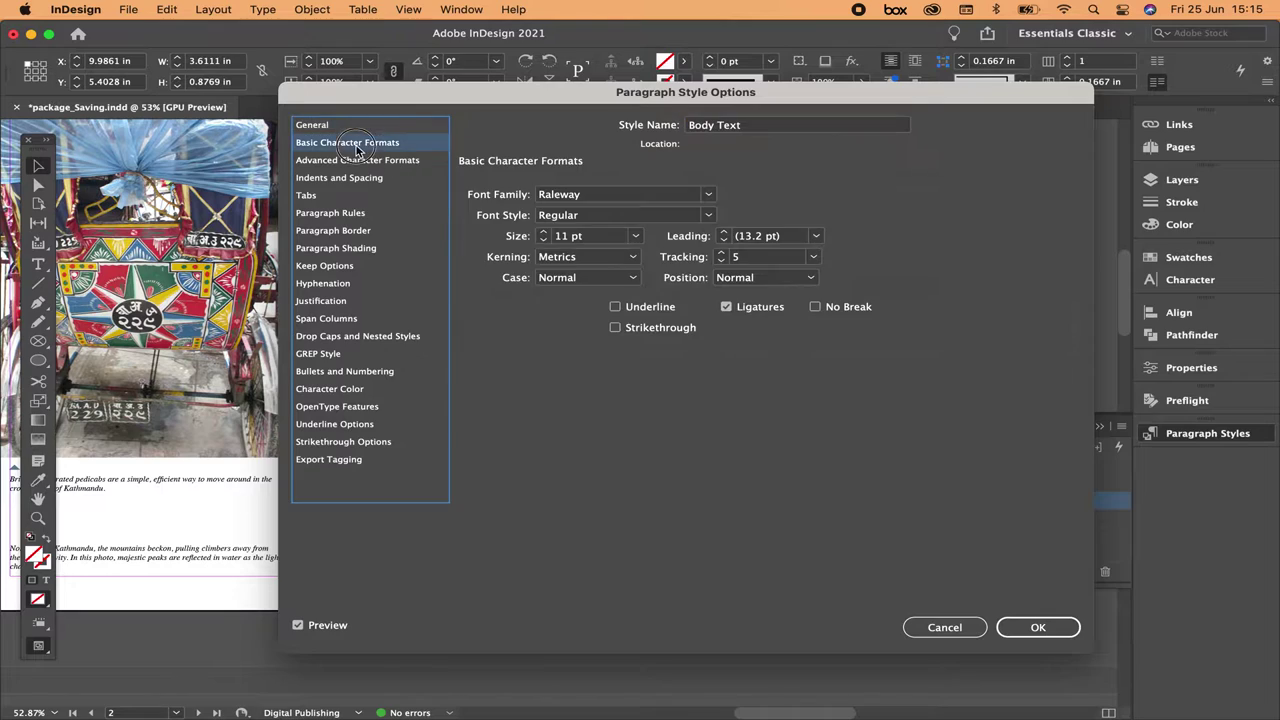
click(355, 145)
click(1036, 627)
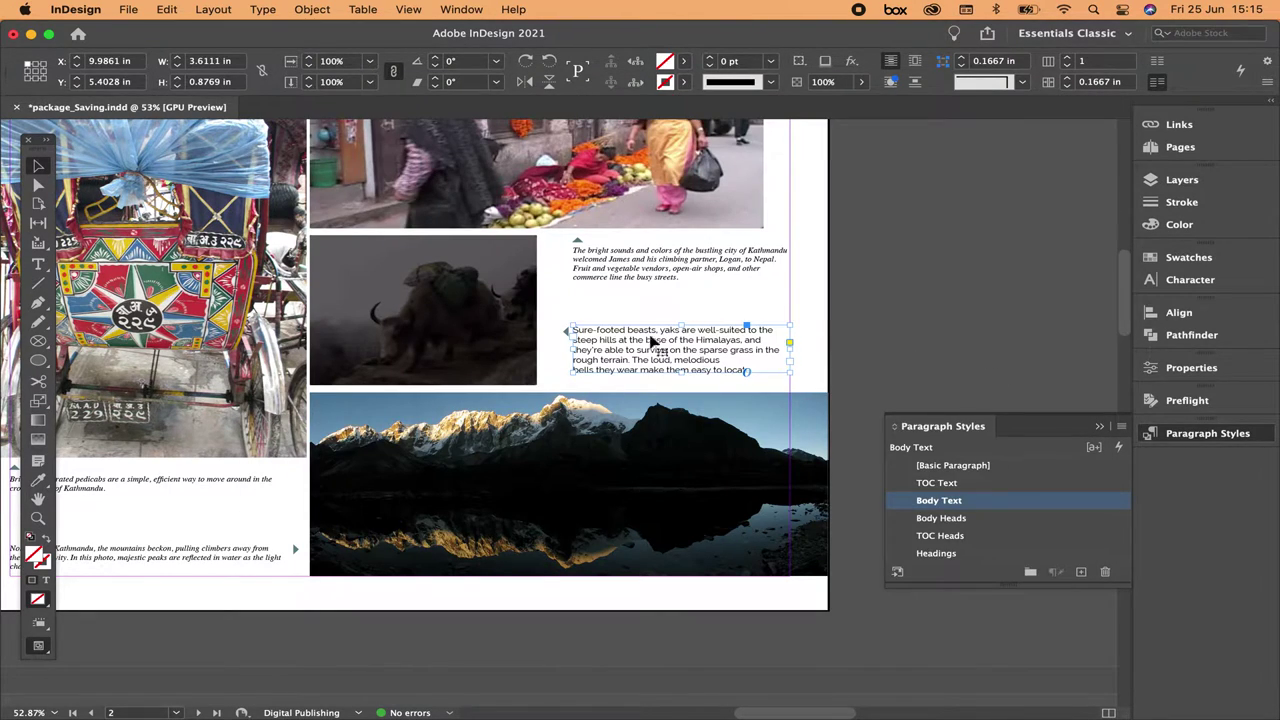
Step: Check the yak and Kathmandu caption frames, then zoom out to fit the whole page
scroll(586, 301, up, 3)
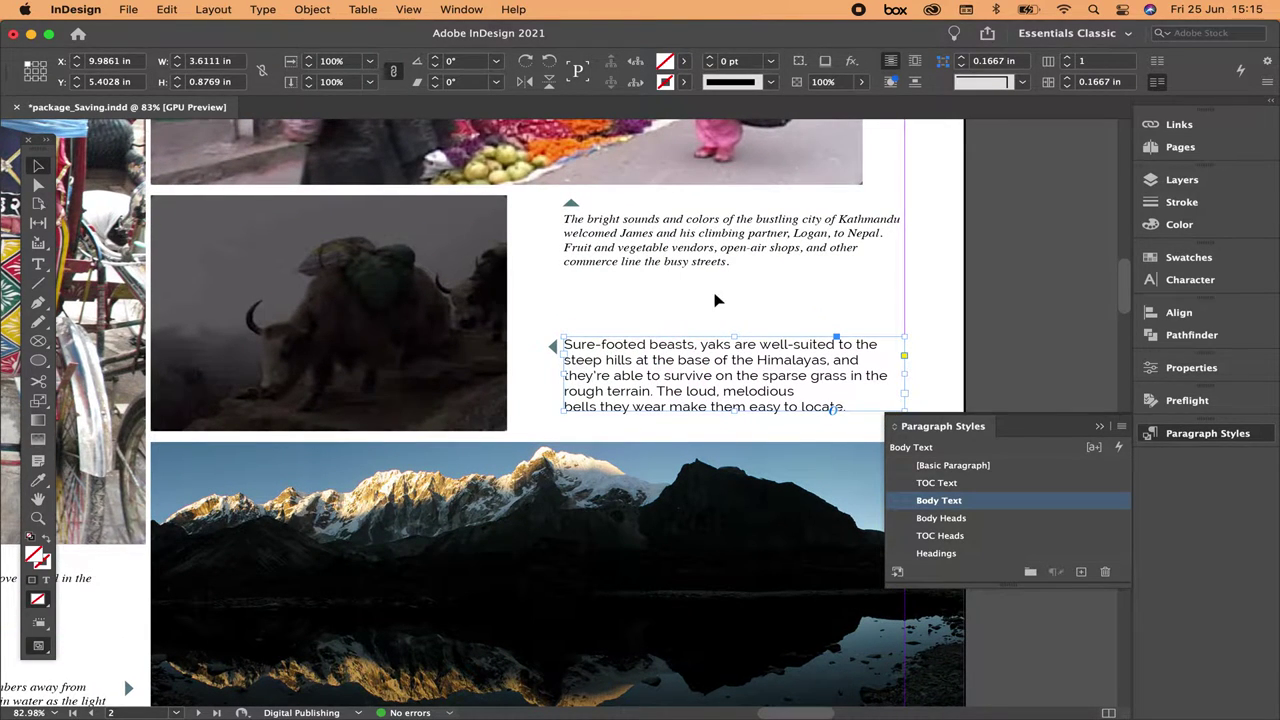
click(931, 299)
click(777, 357)
click(717, 244)
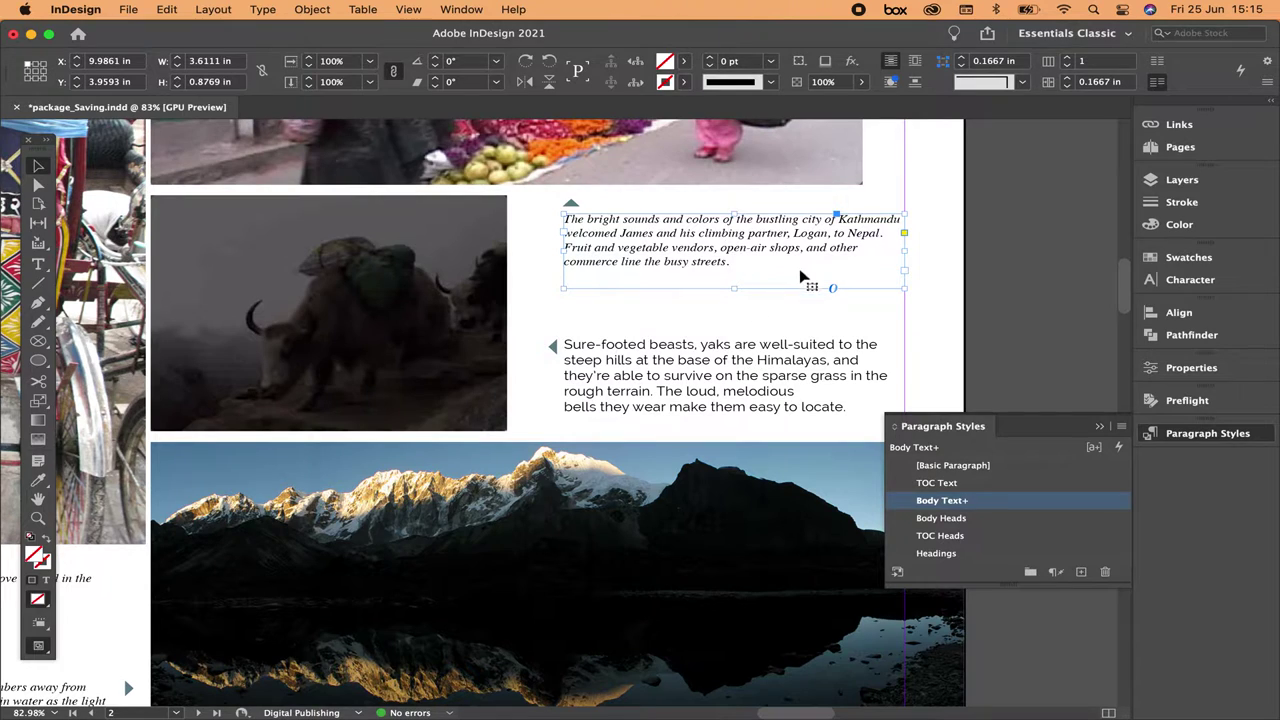
click(930, 305)
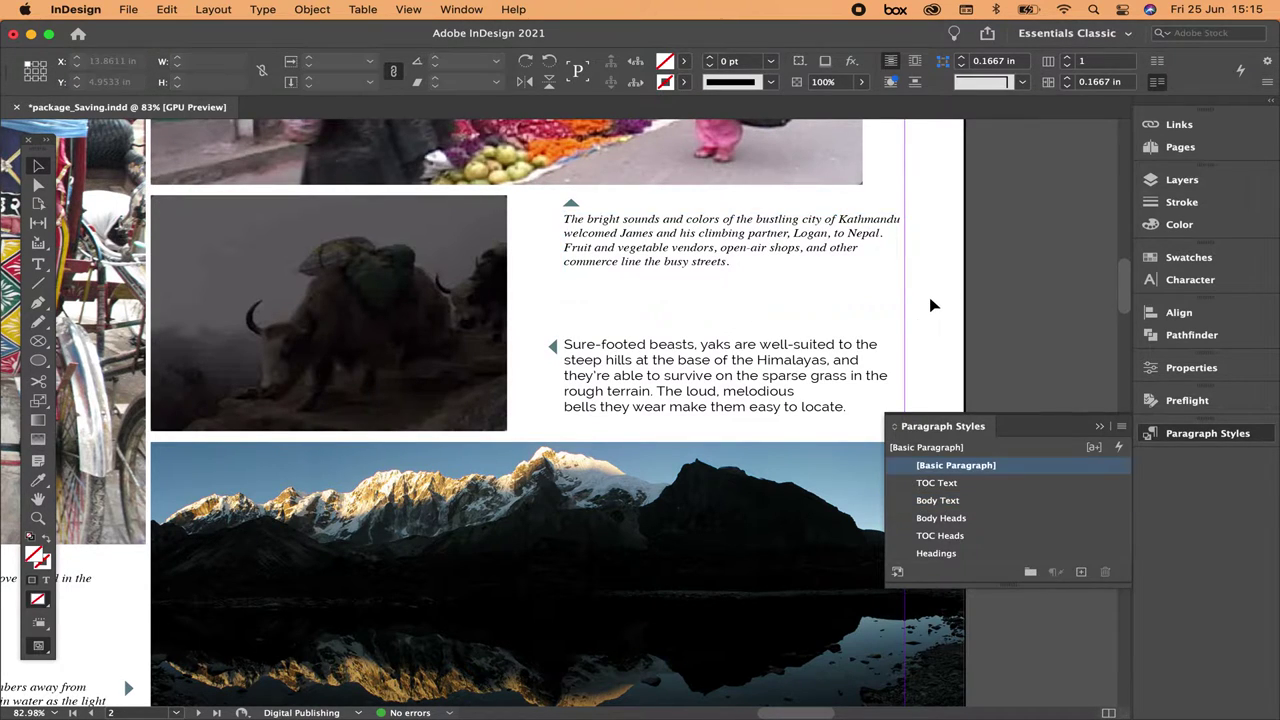
key(super+0)
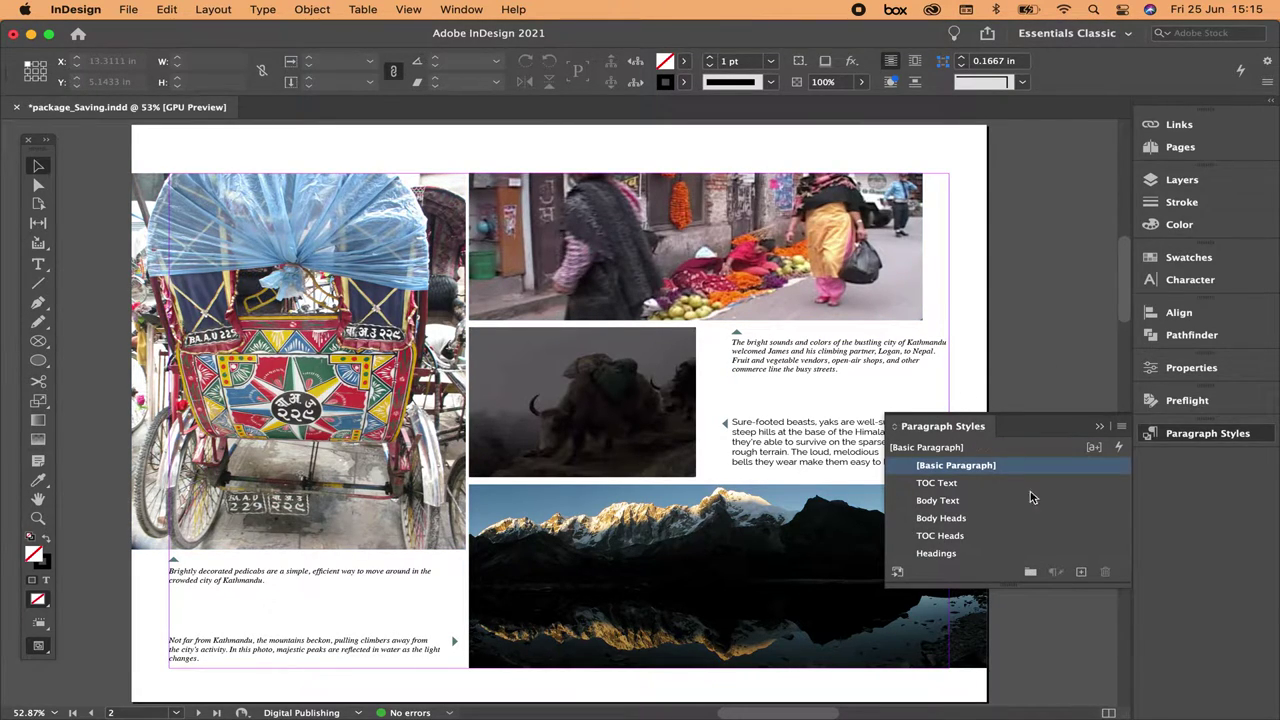
Step: Create a new paragraph style and give it a custom name
click(1081, 574)
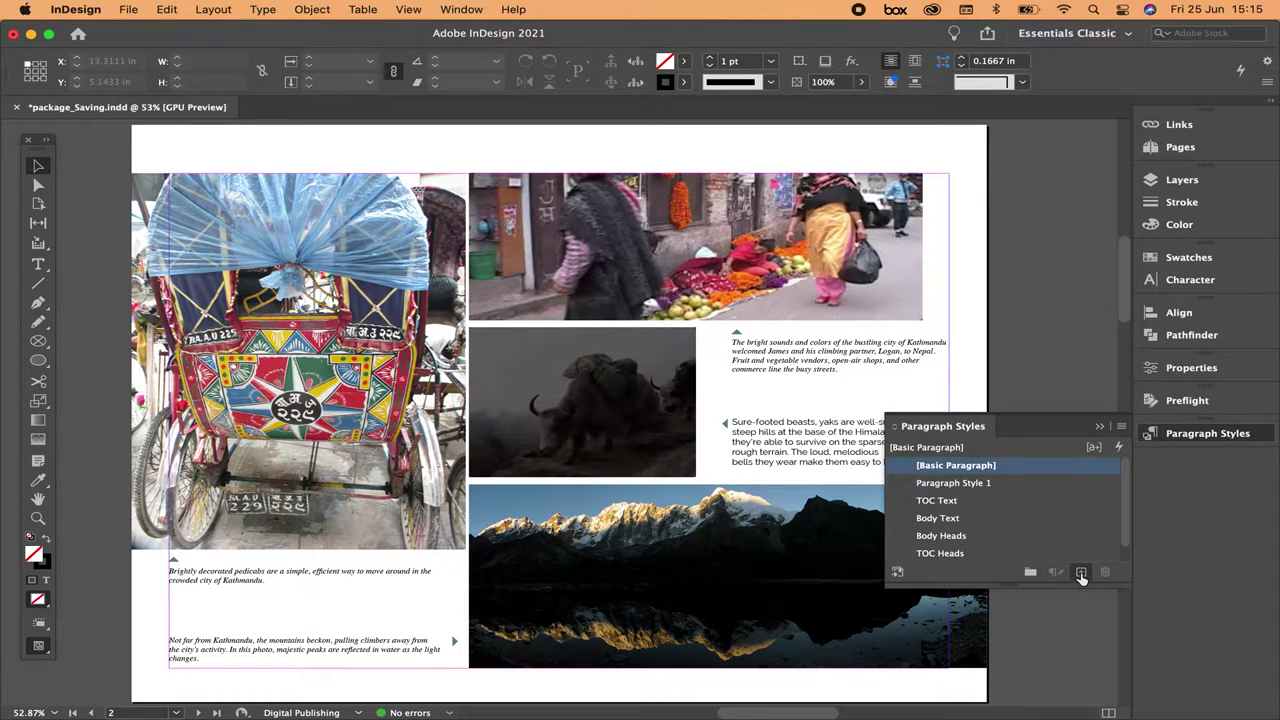
double_click(946, 484)
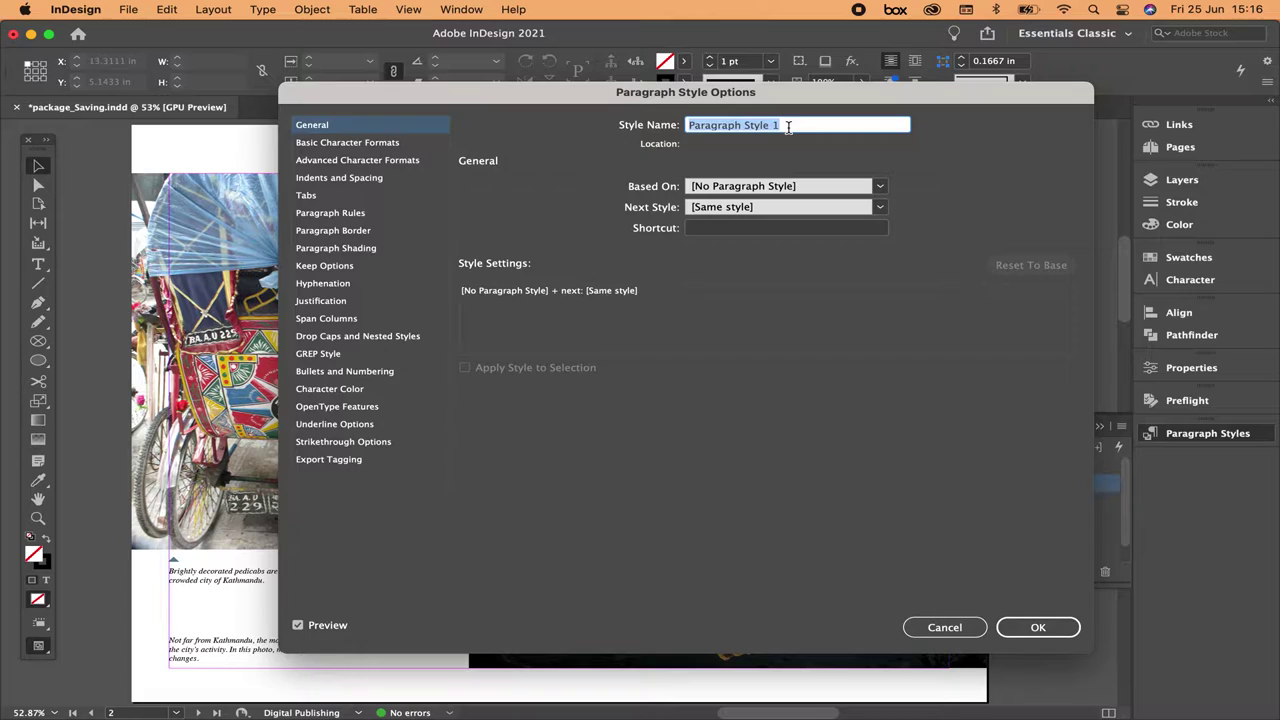
text(brenda's)
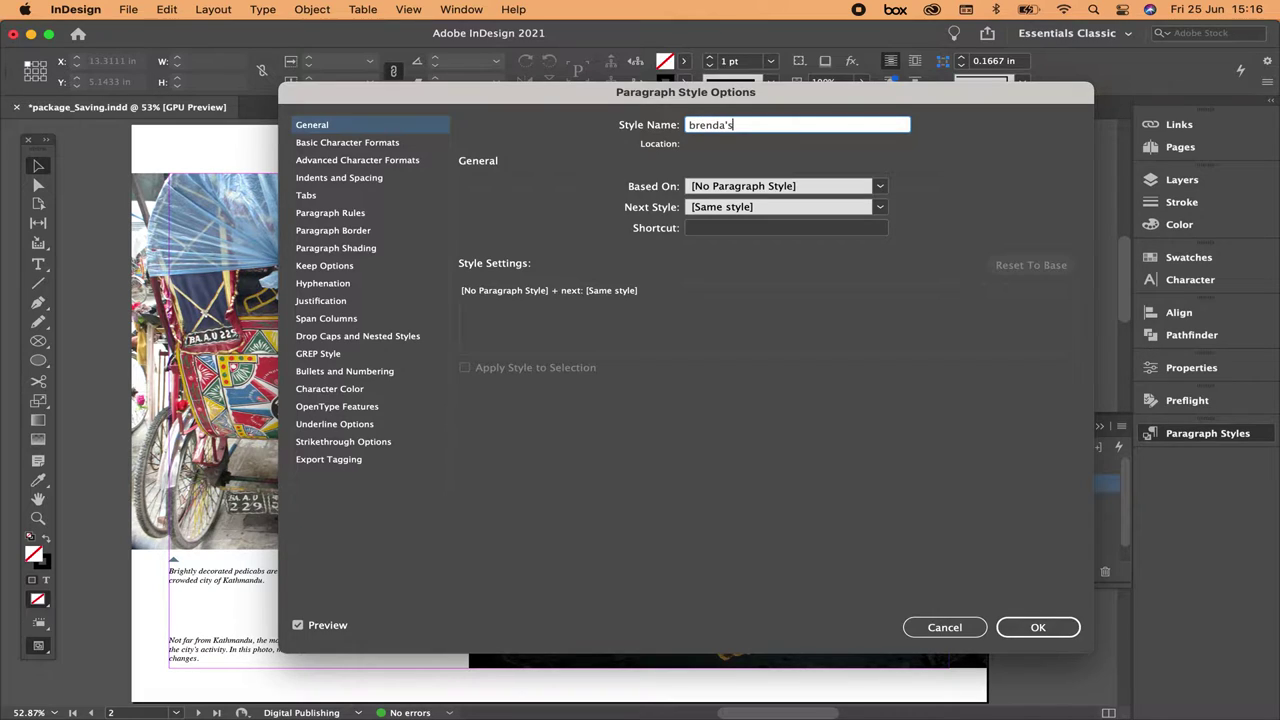
text( style)
Step: Set the style's character format to Impact 10 pt, with Normal case and position
click(352, 143)
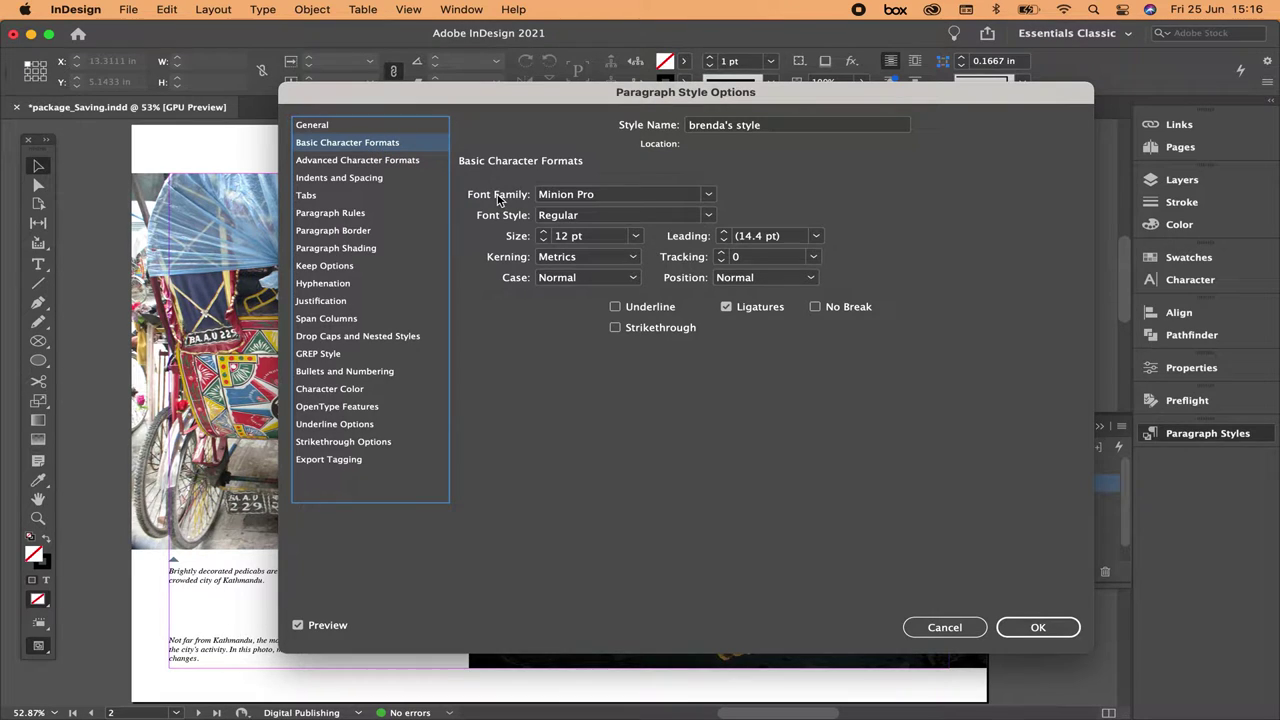
click(620, 198)
text(Impact)
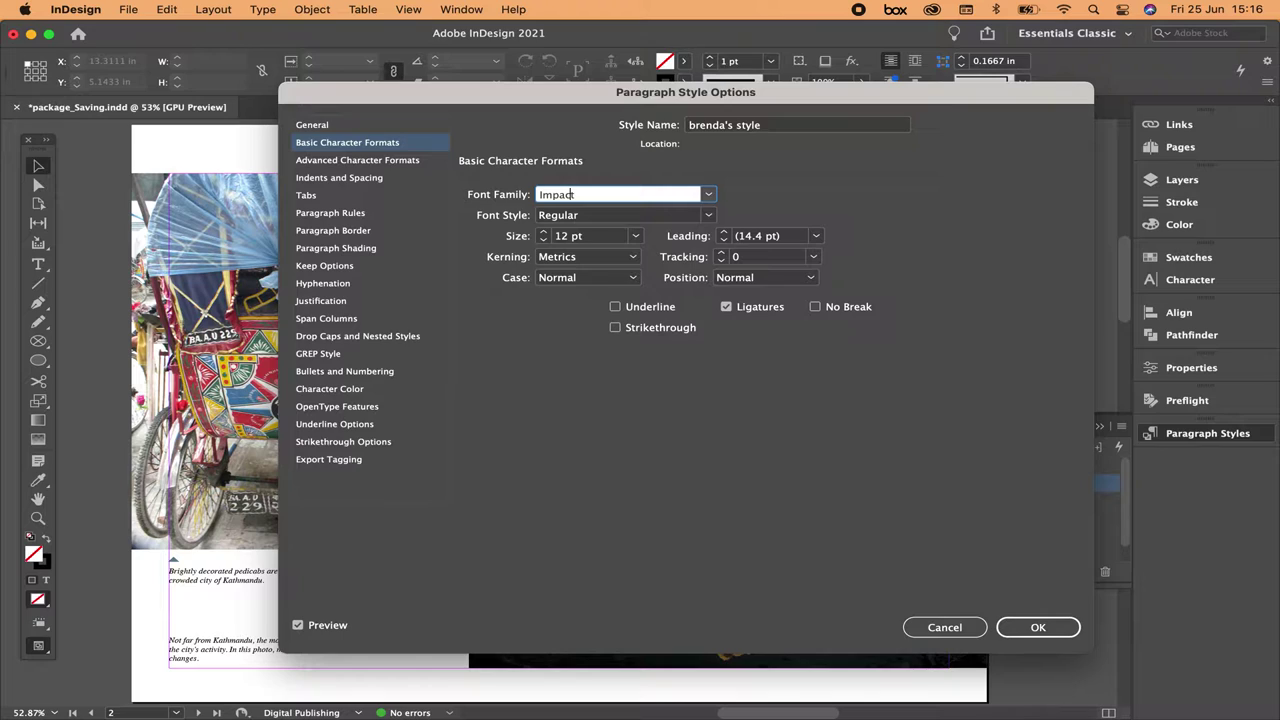
click(635, 236)
click(593, 307)
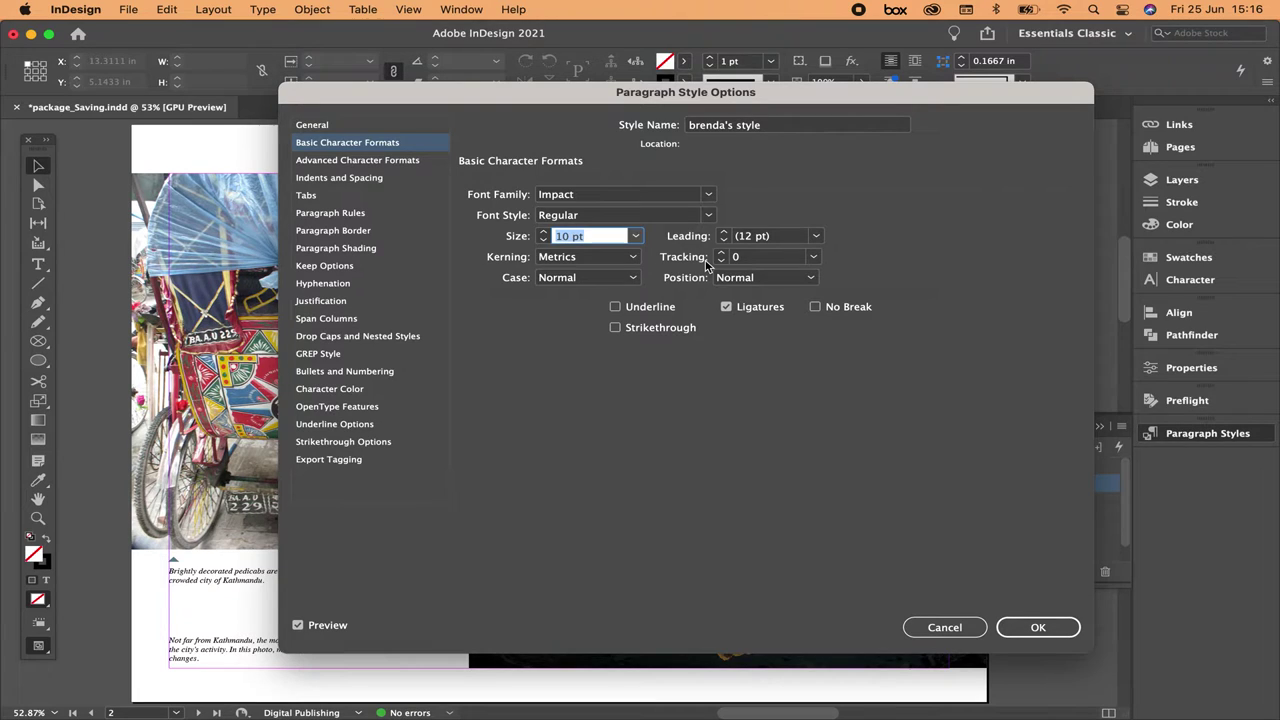
click(632, 280)
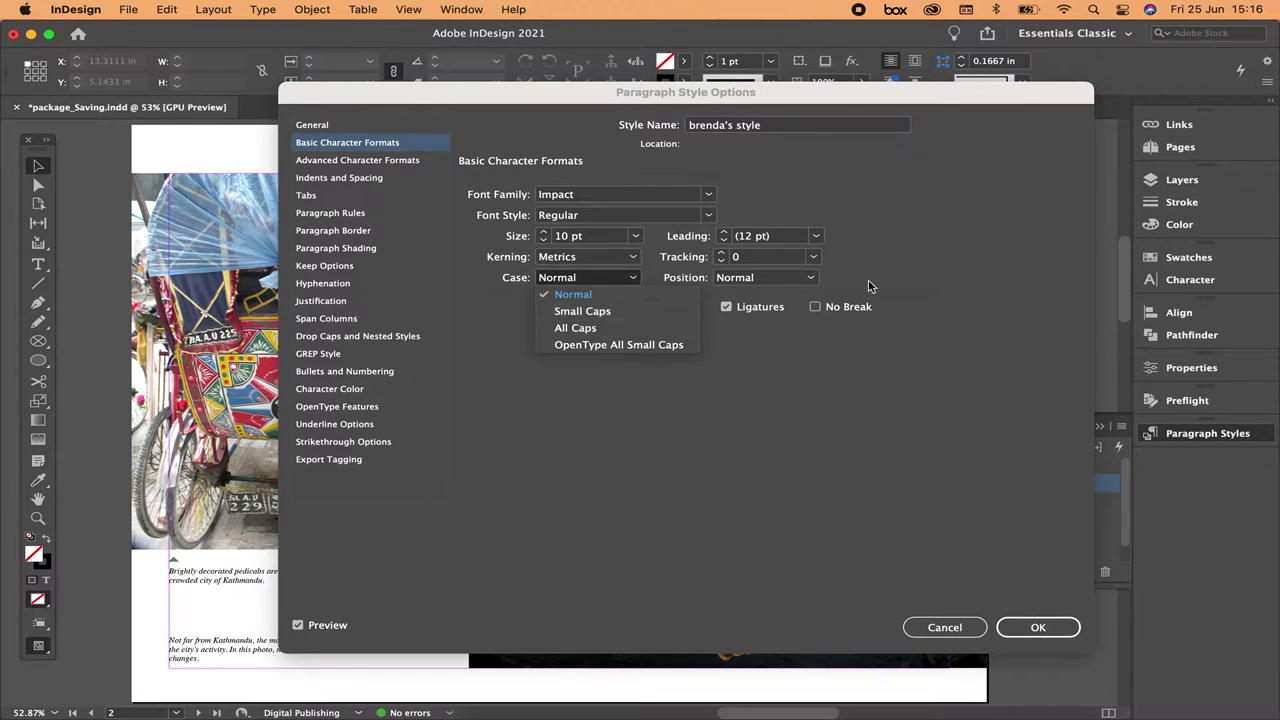
click(914, 260)
click(811, 279)
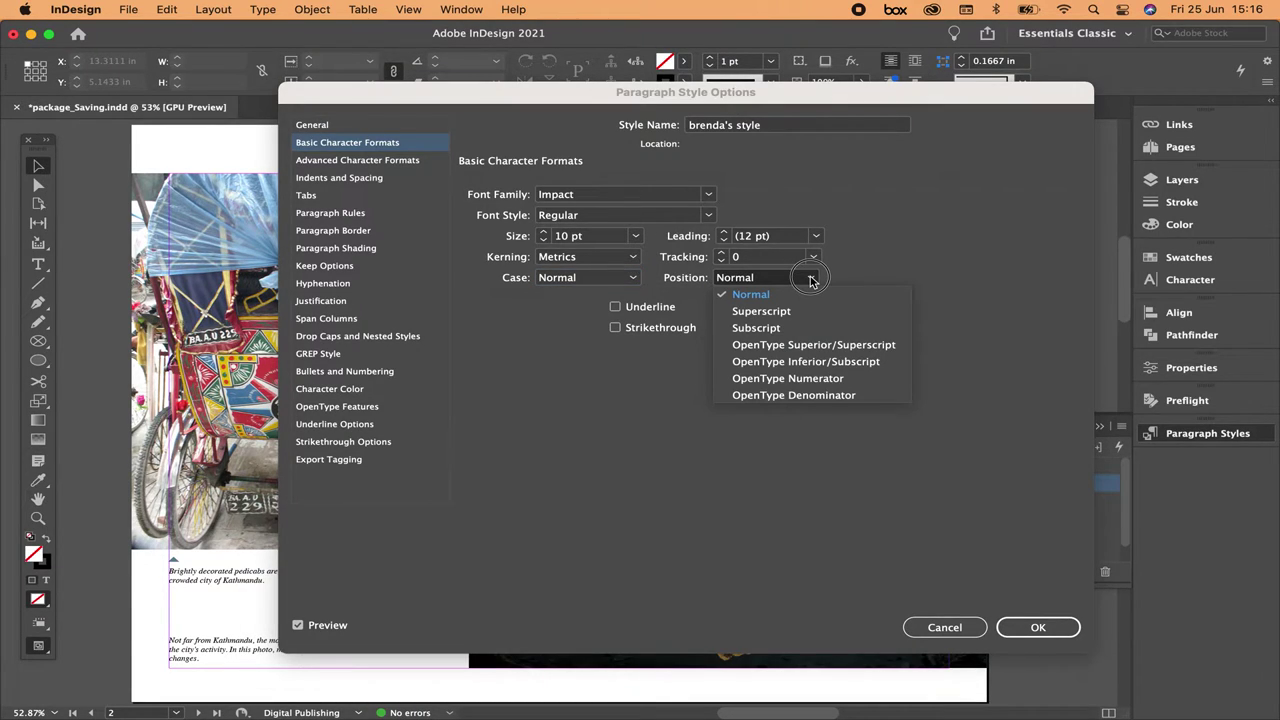
click(954, 270)
Step: Centre-align the style with a 0.125 in first-line indent and save it
click(364, 178)
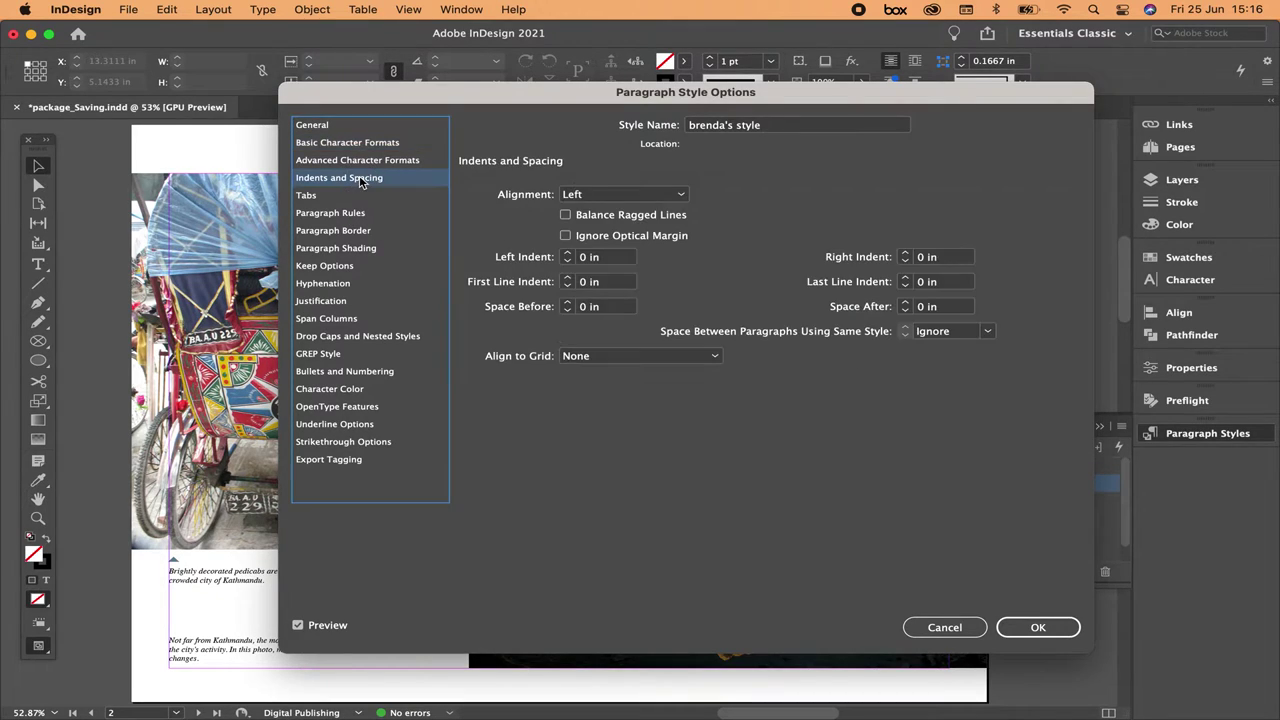
click(661, 198)
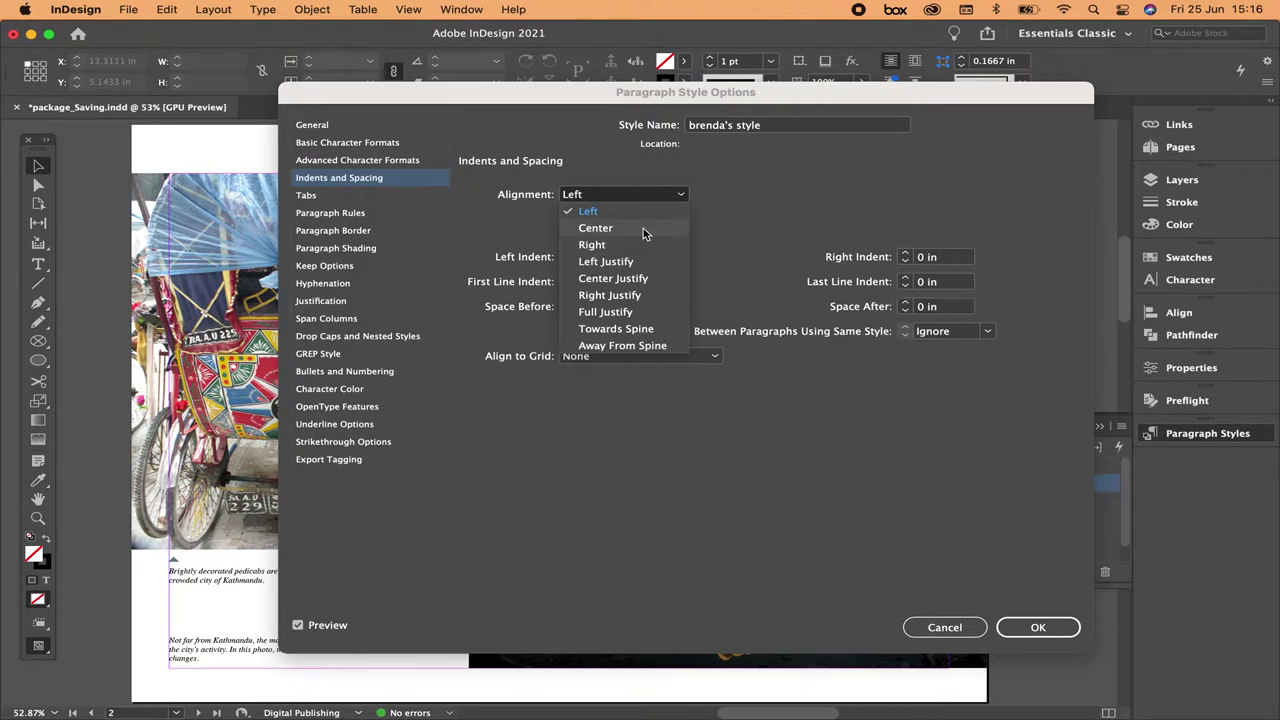
click(645, 230)
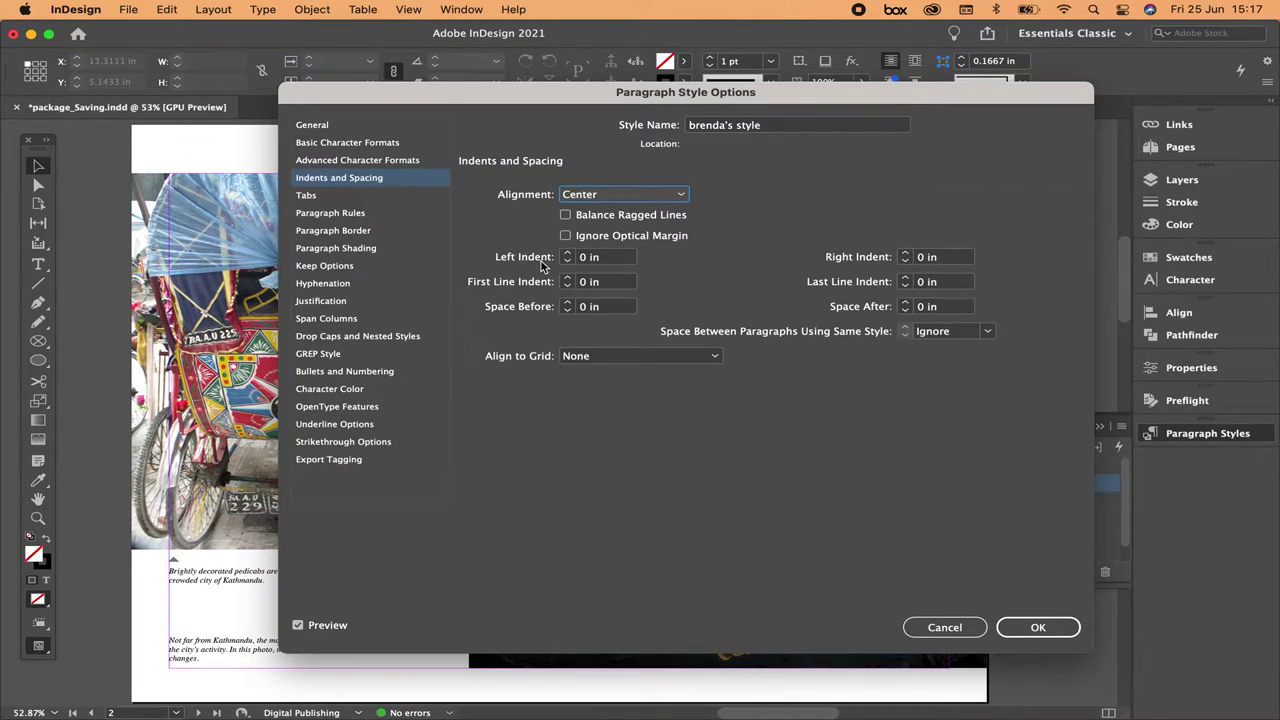
click(567, 278)
click(567, 278)
click(1040, 628)
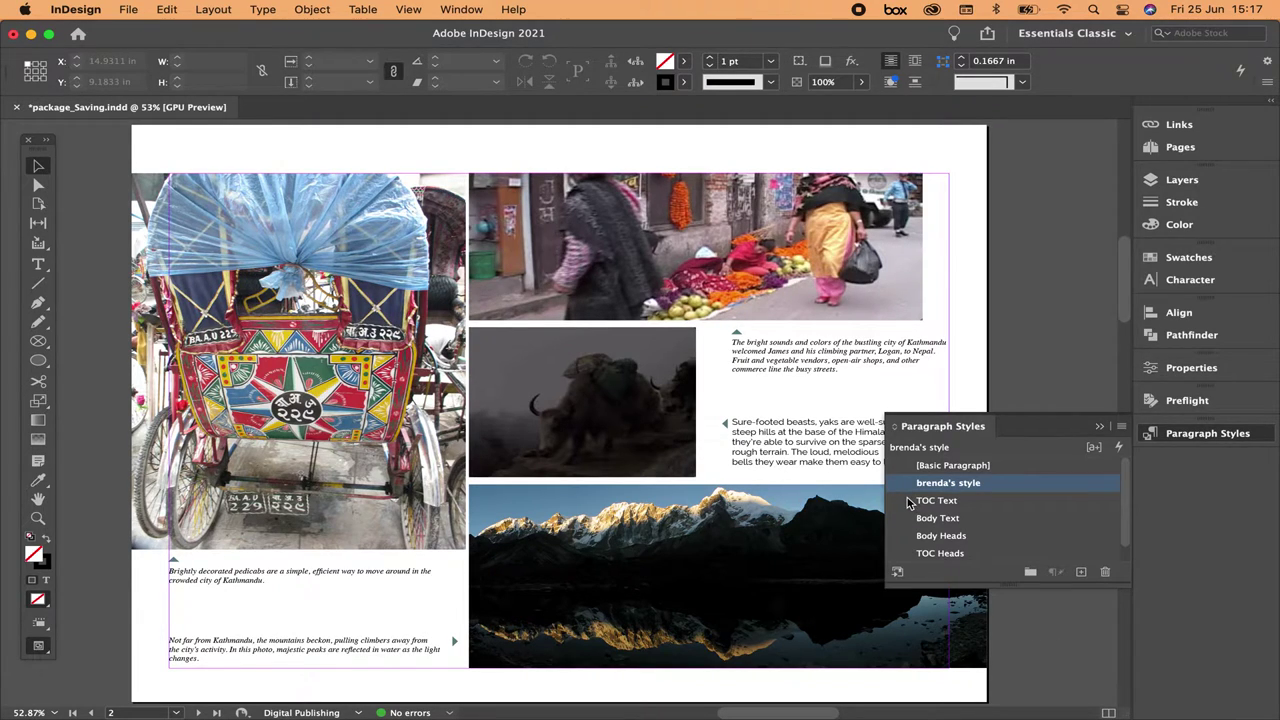
Step: Apply the new custom style to the top Kathmandu caption, then zoom in to edit its text
scroll(794, 409, right, 3)
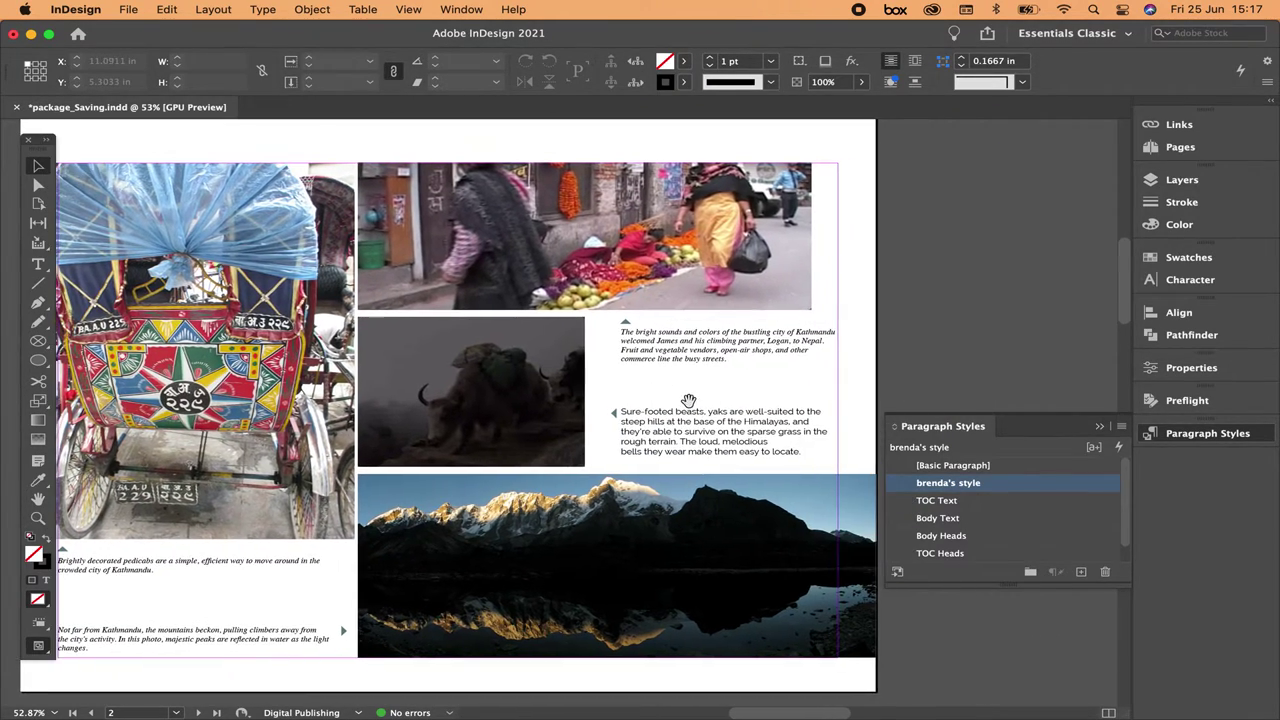
click(701, 344)
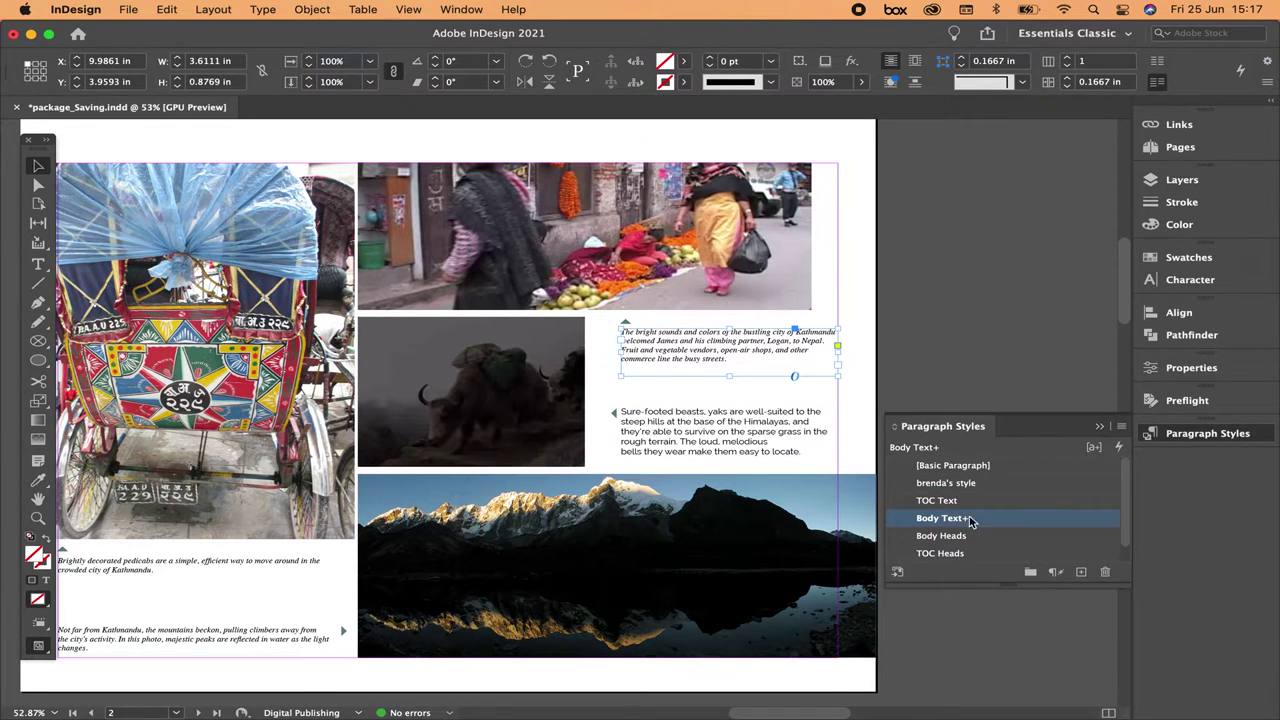
click(968, 484)
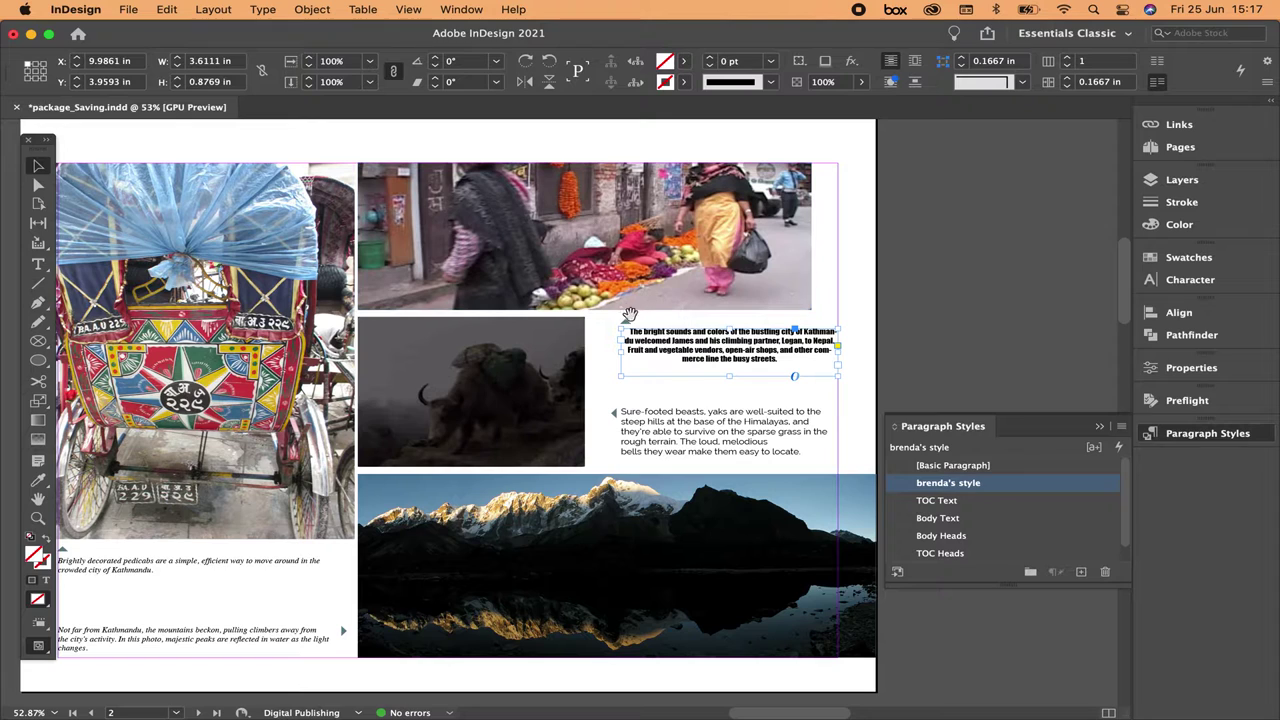
scroll(629, 316, up, 3)
scroll(733, 358, right, 3)
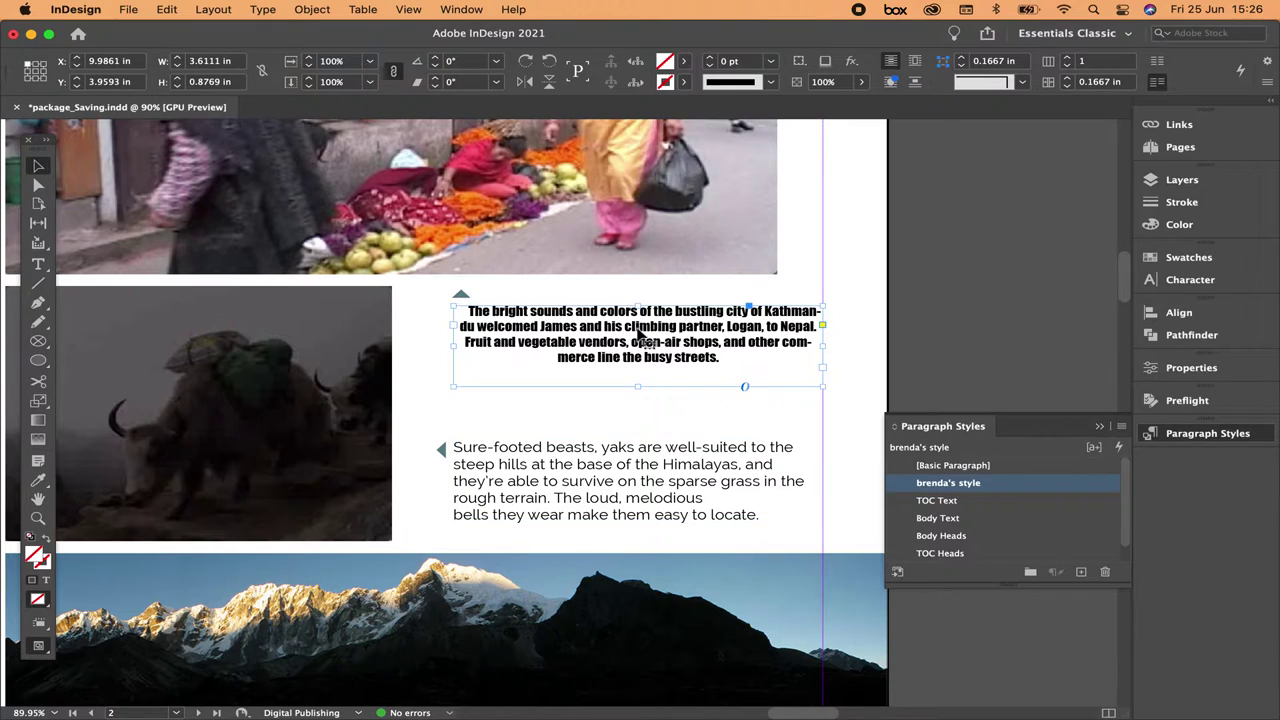
scroll(590, 320, up, 3)
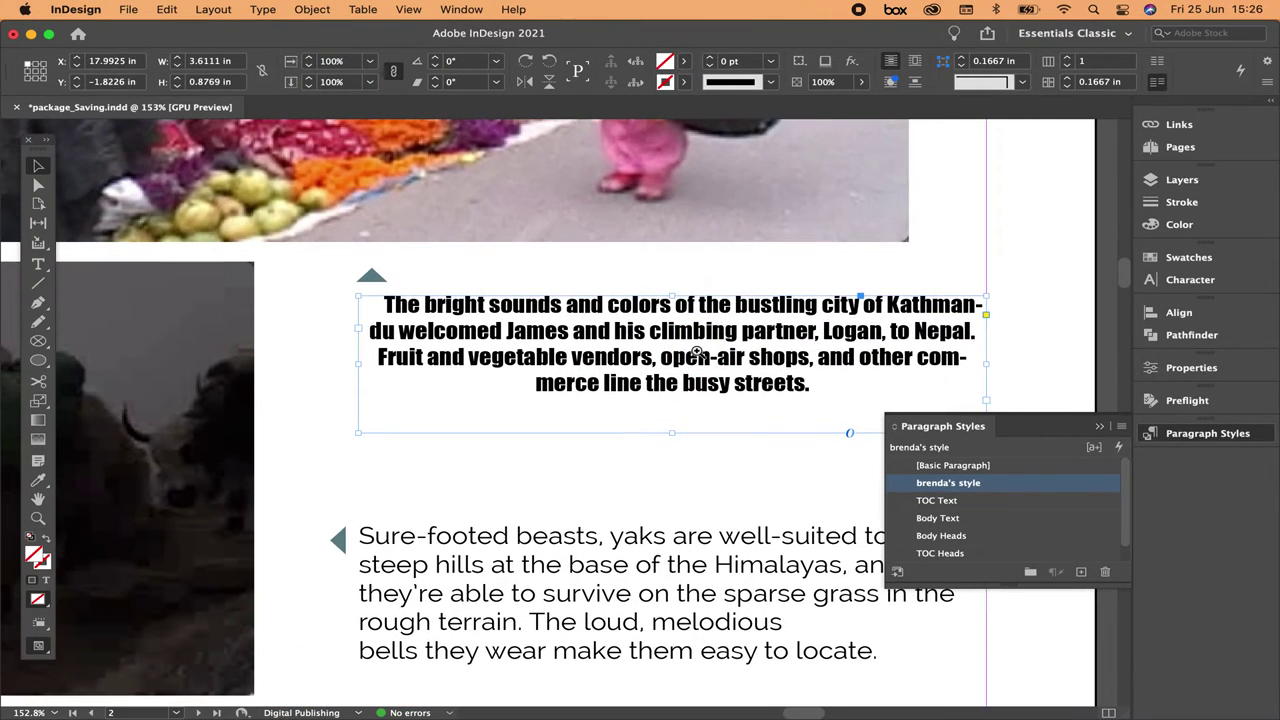
scroll(697, 354, up, 3)
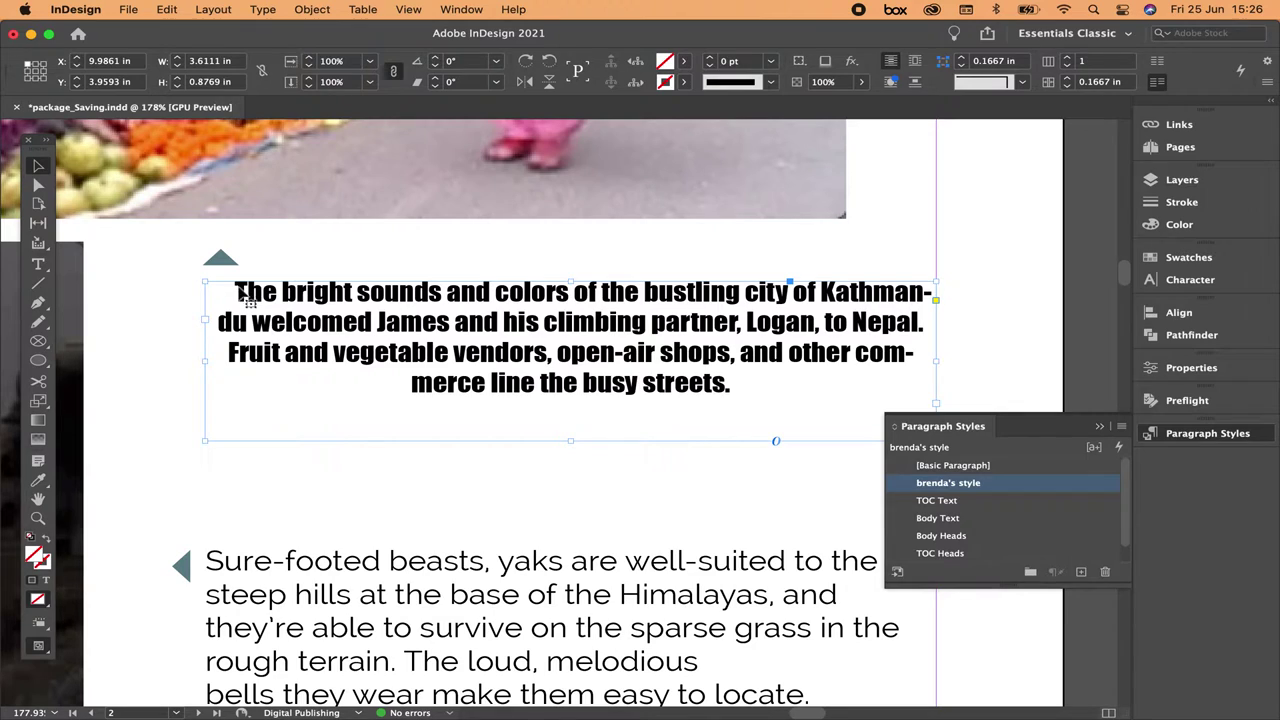
scroll(264, 287, up, 2)
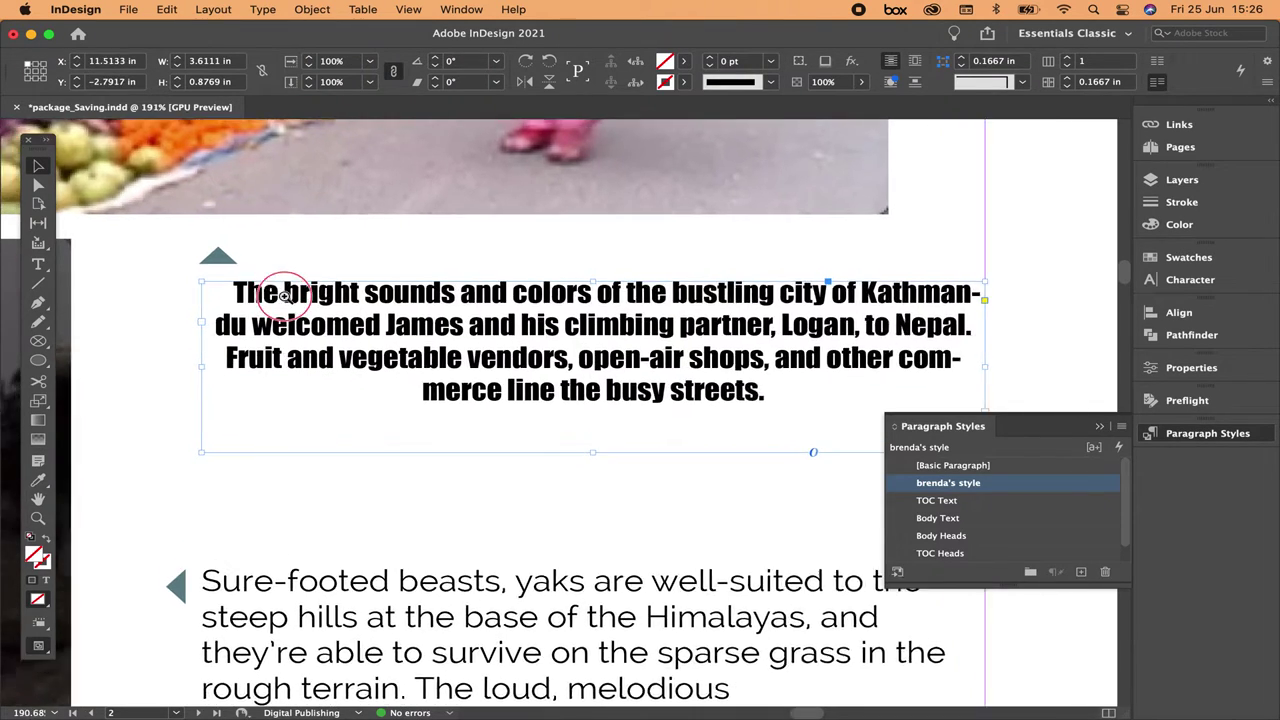
double_click(428, 292)
Step: Select 'sounds' in the caption and change it to lowercase with Change Case
drag(507, 295, 391, 296)
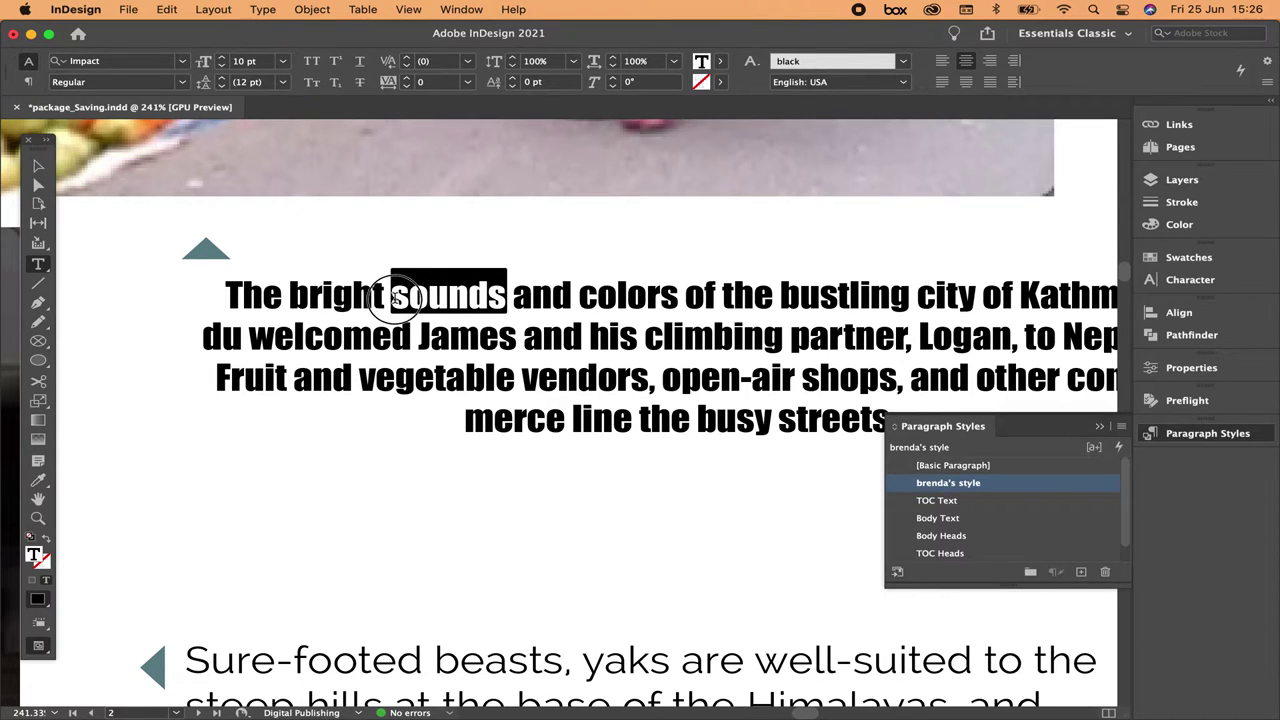
click(263, 9)
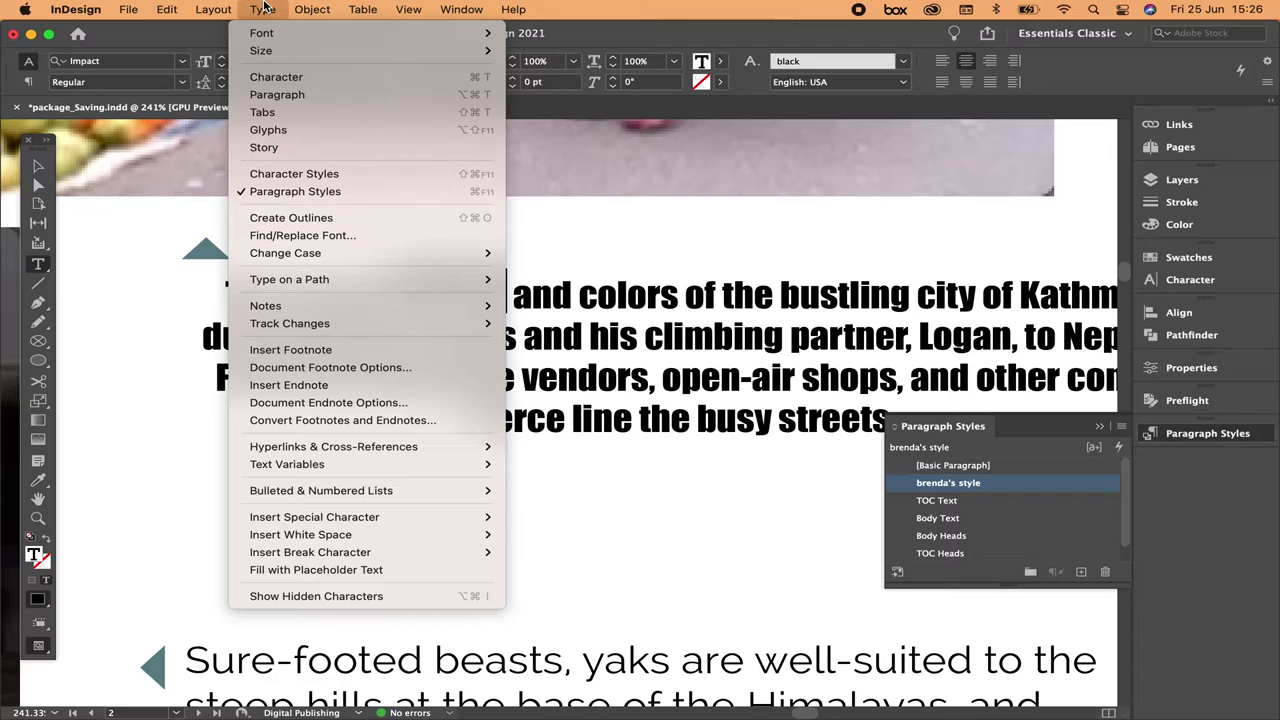
mouse_move(352, 250)
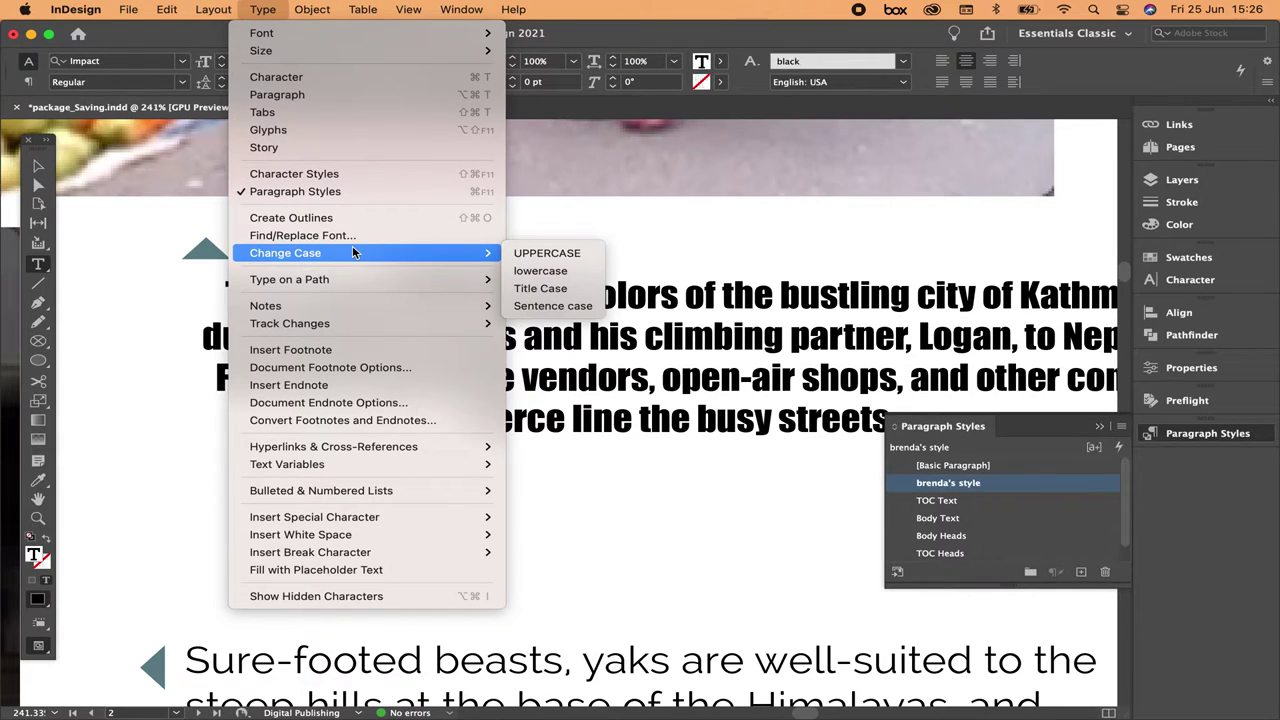
click(541, 258)
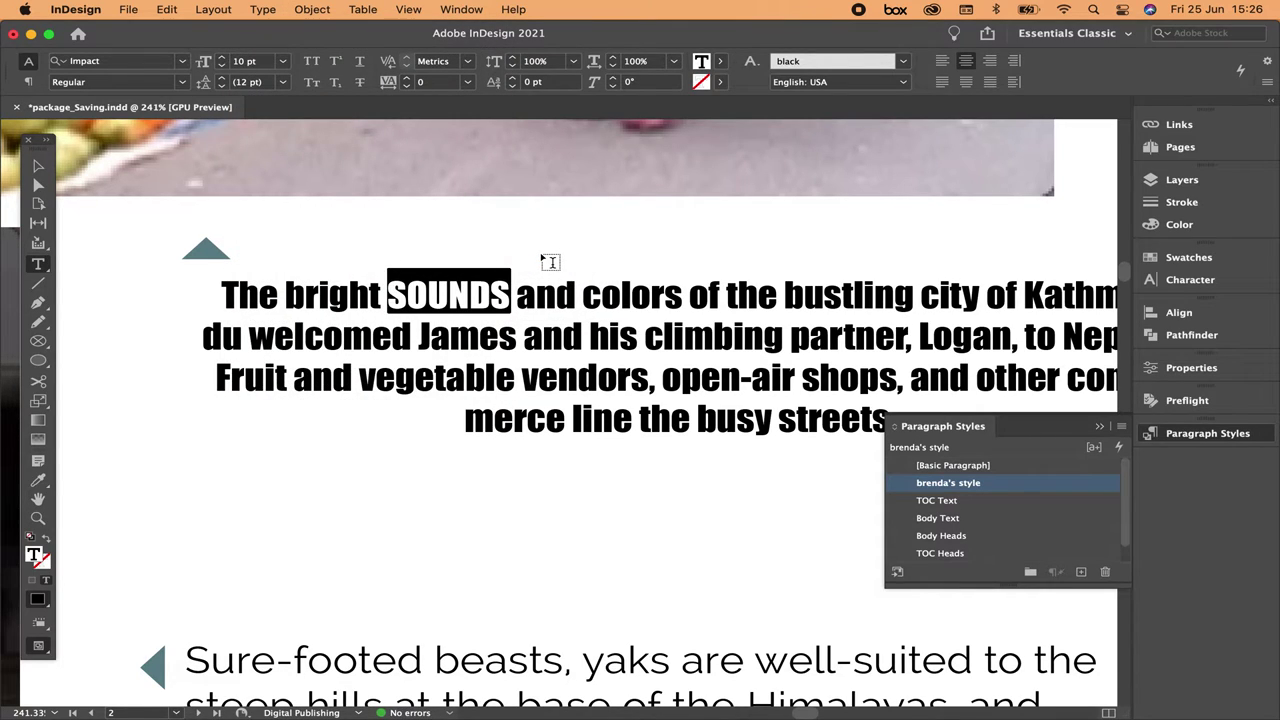
click(263, 10)
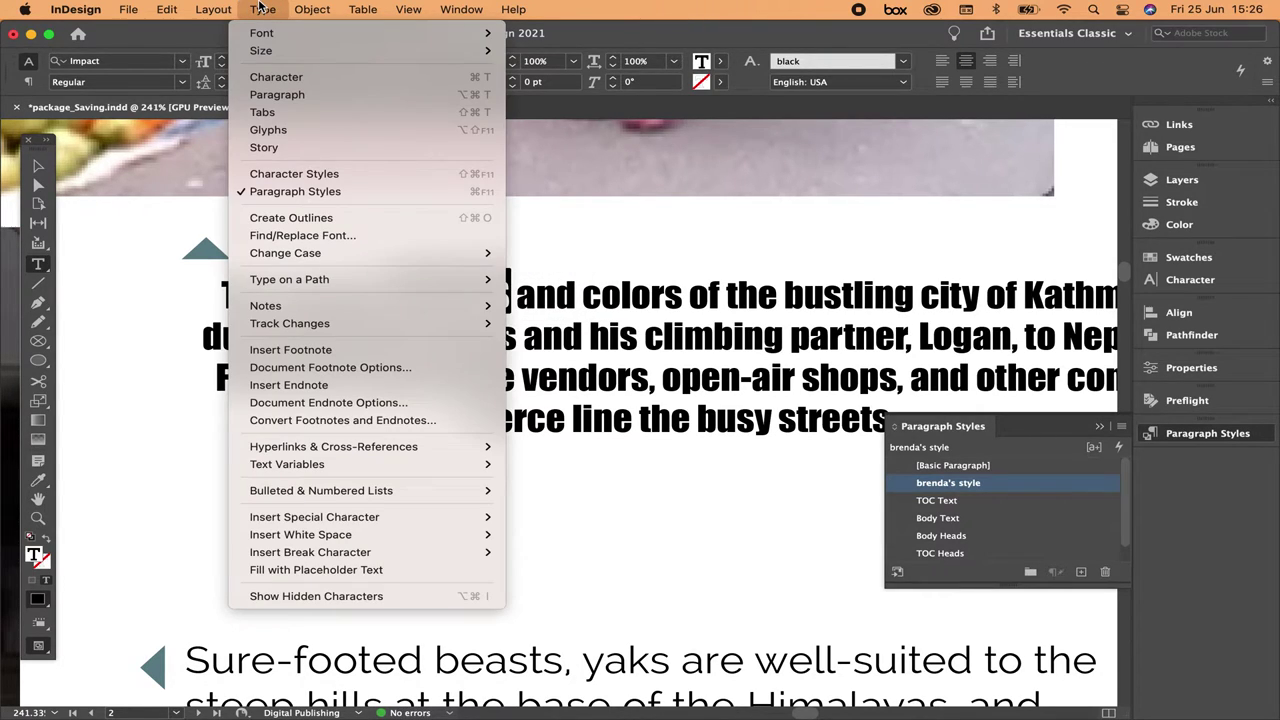
mouse_move(315, 260)
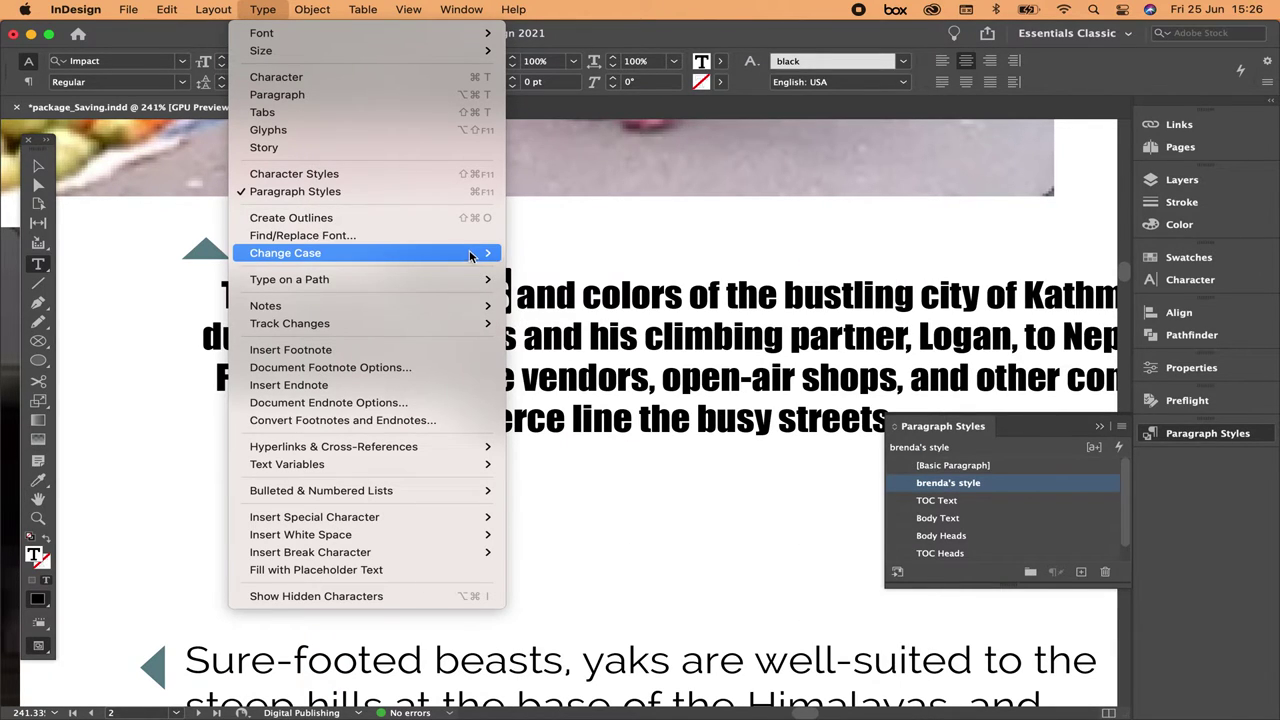
click(540, 271)
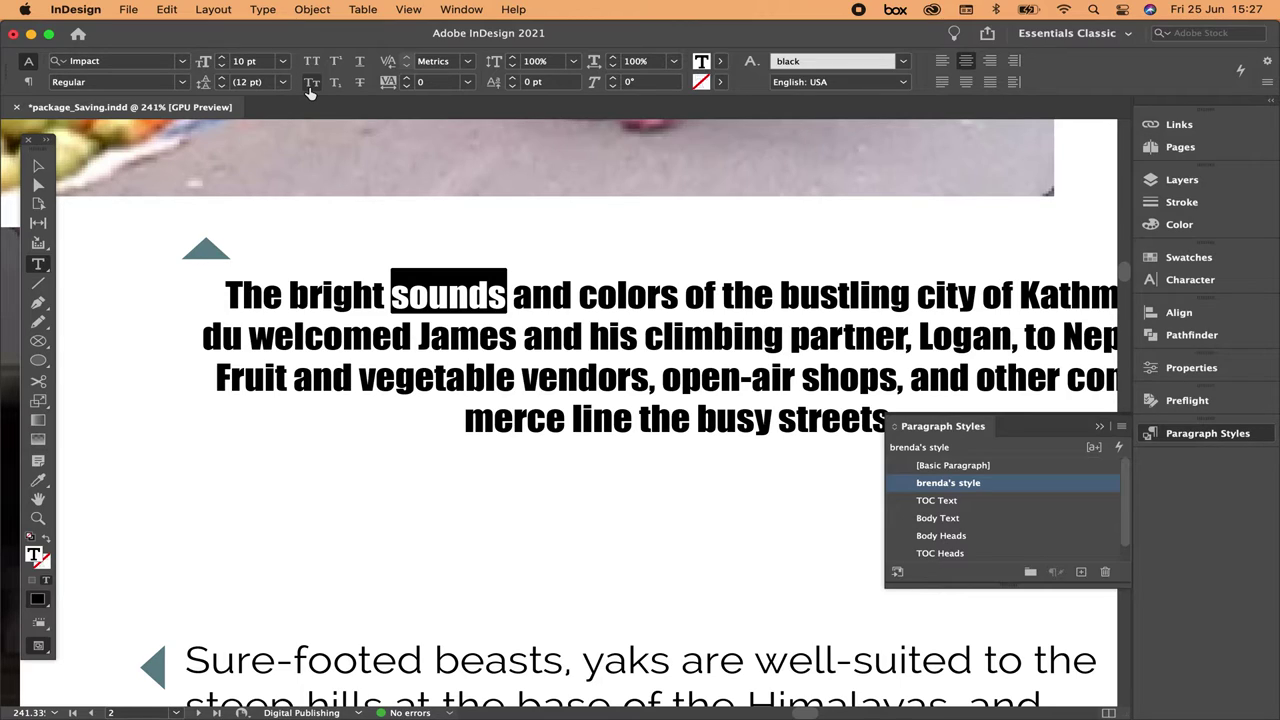
Step: Set 'sounds' and the phrase 'welcomed … and his' in small caps
click(311, 87)
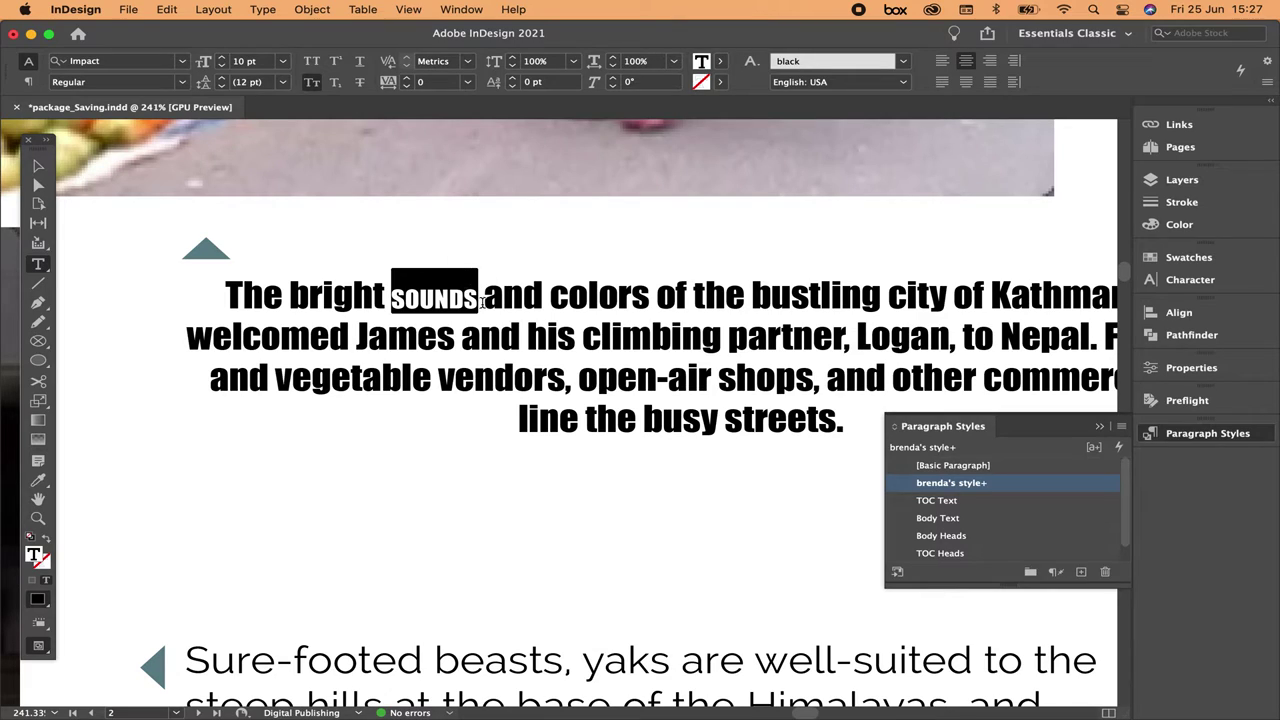
click(474, 296)
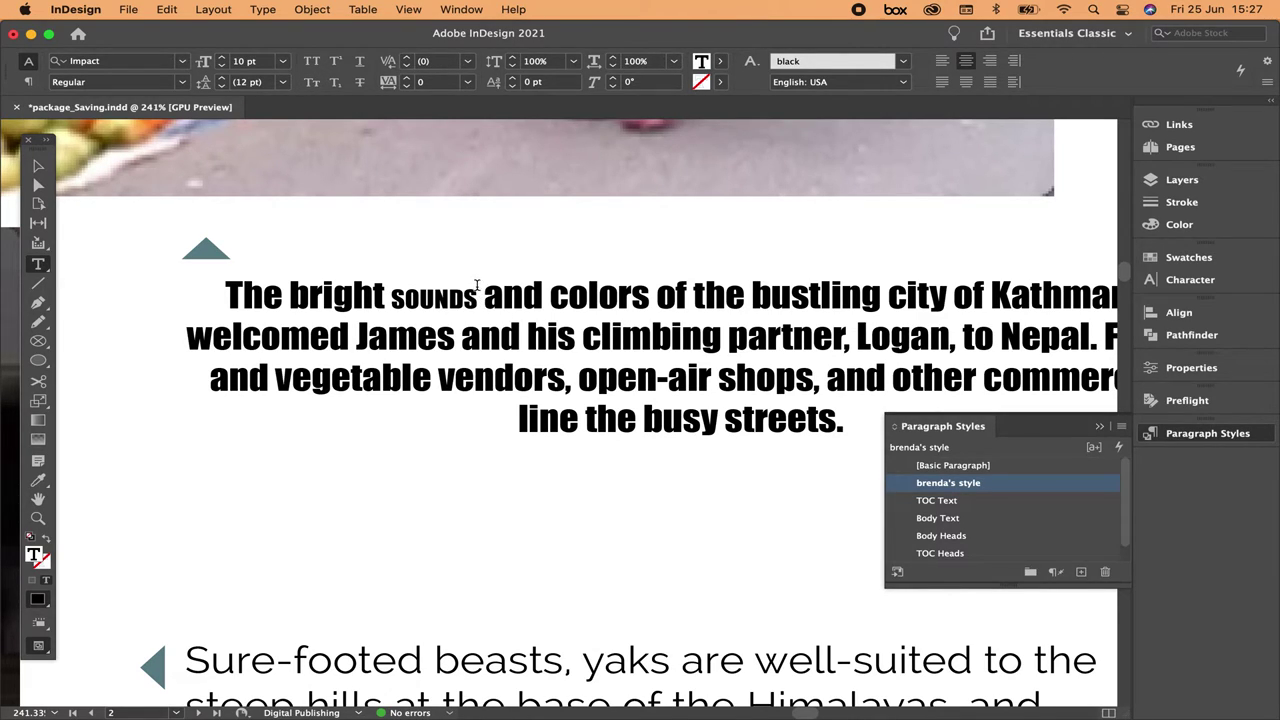
drag(190, 336, 578, 336)
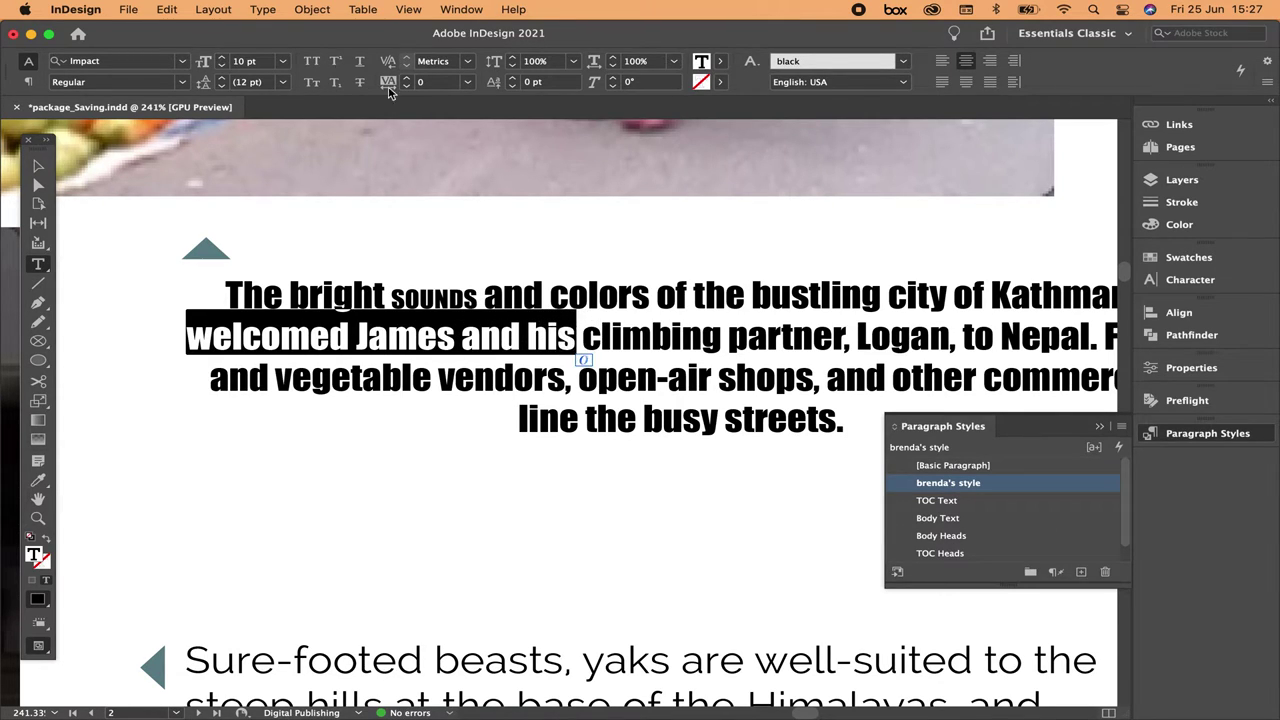
click(313, 84)
click(584, 415)
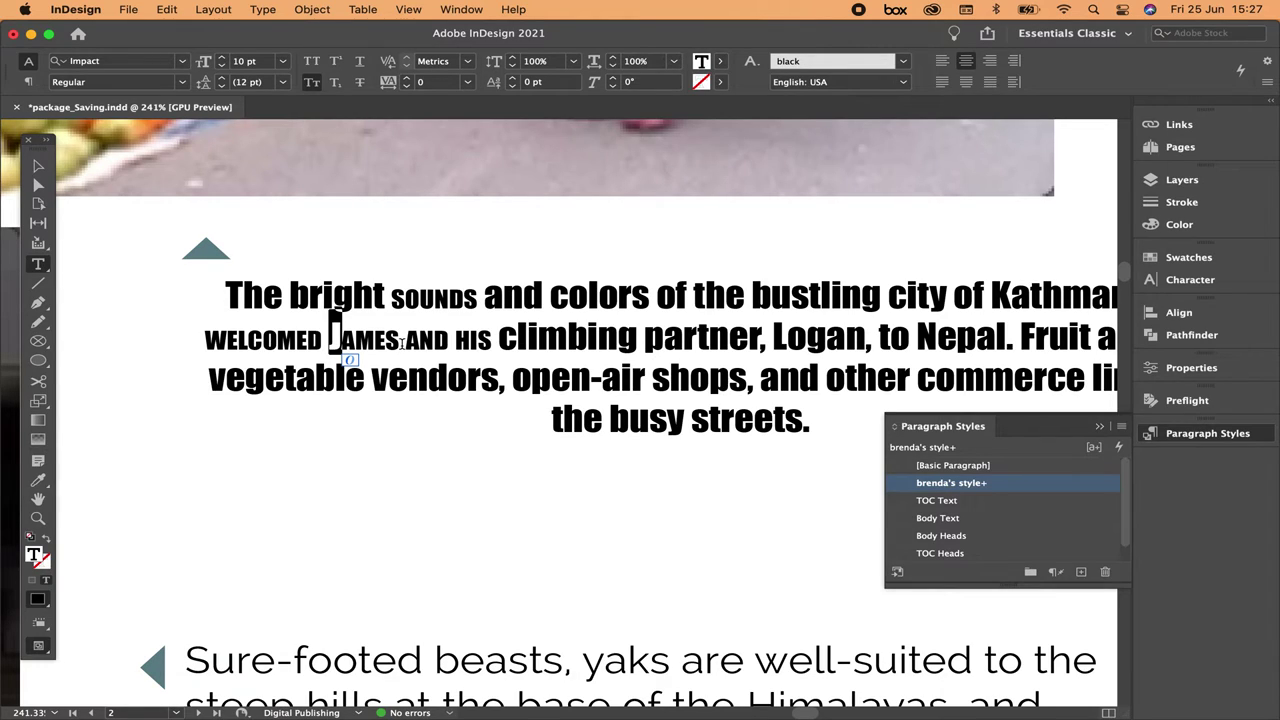
key(Right)
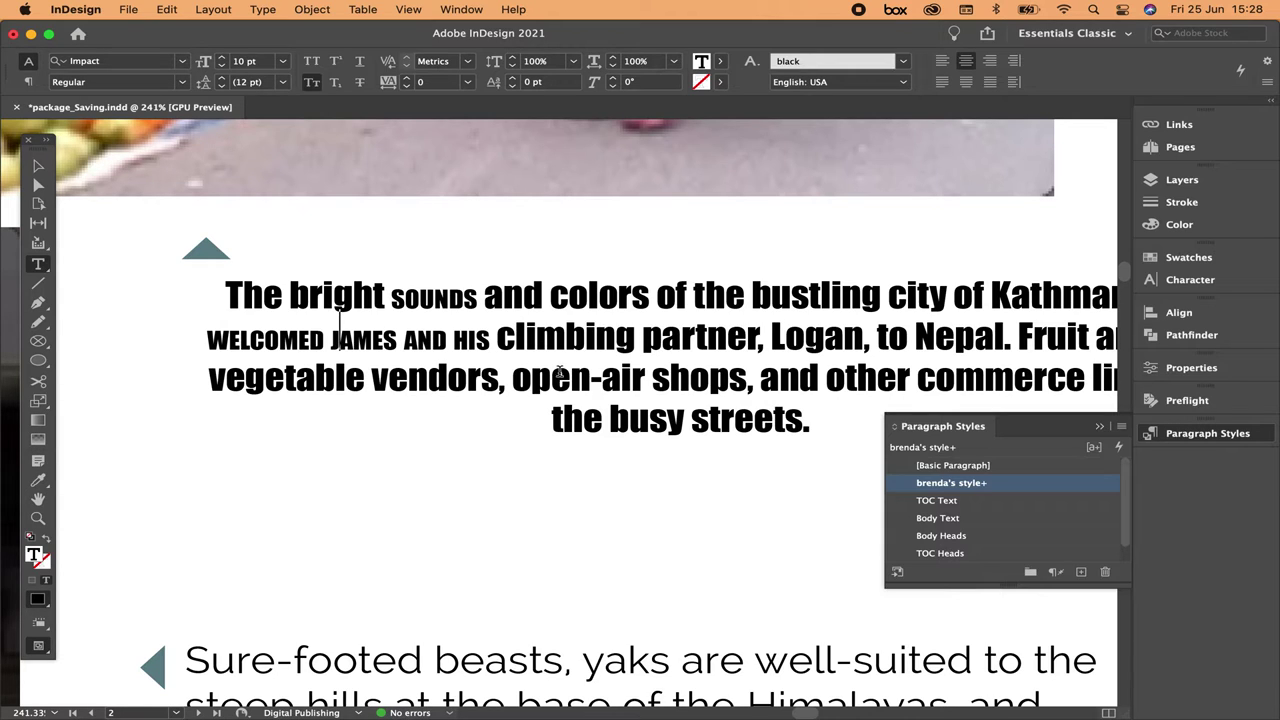
scroll(446, 556, down, 10)
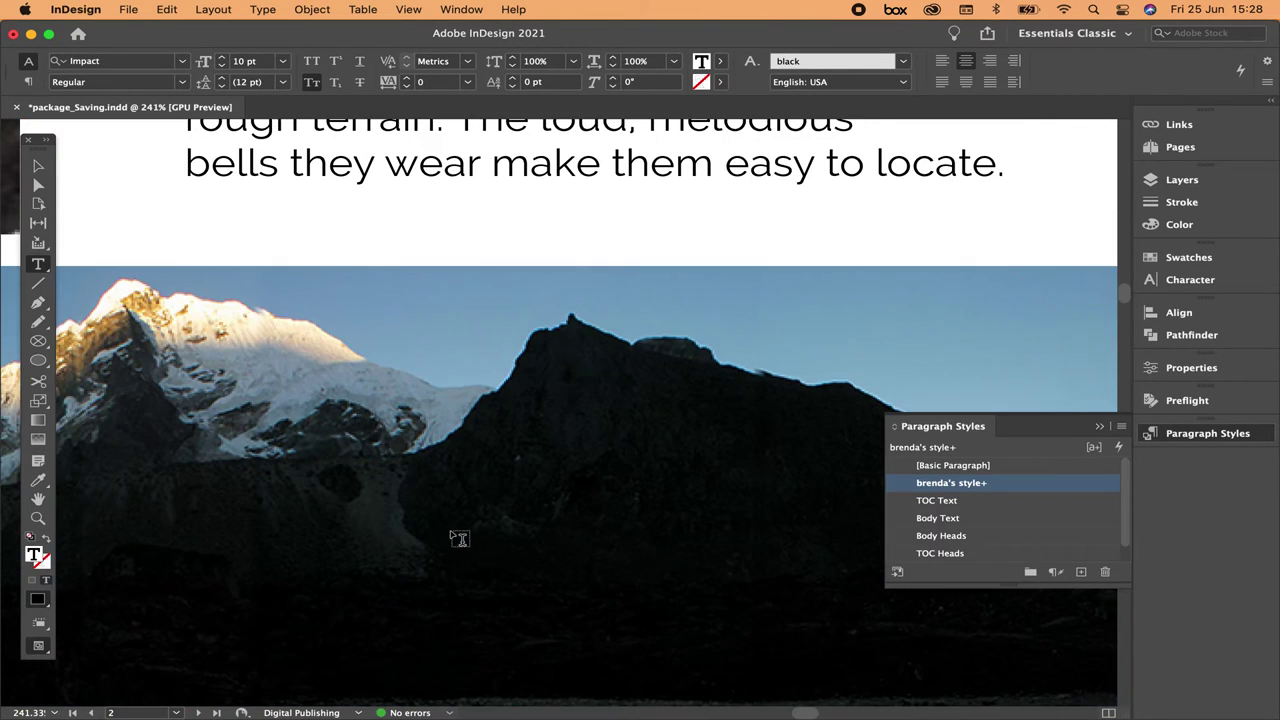
scroll(457, 537, up, 9)
scroll(457, 537, down, 1)
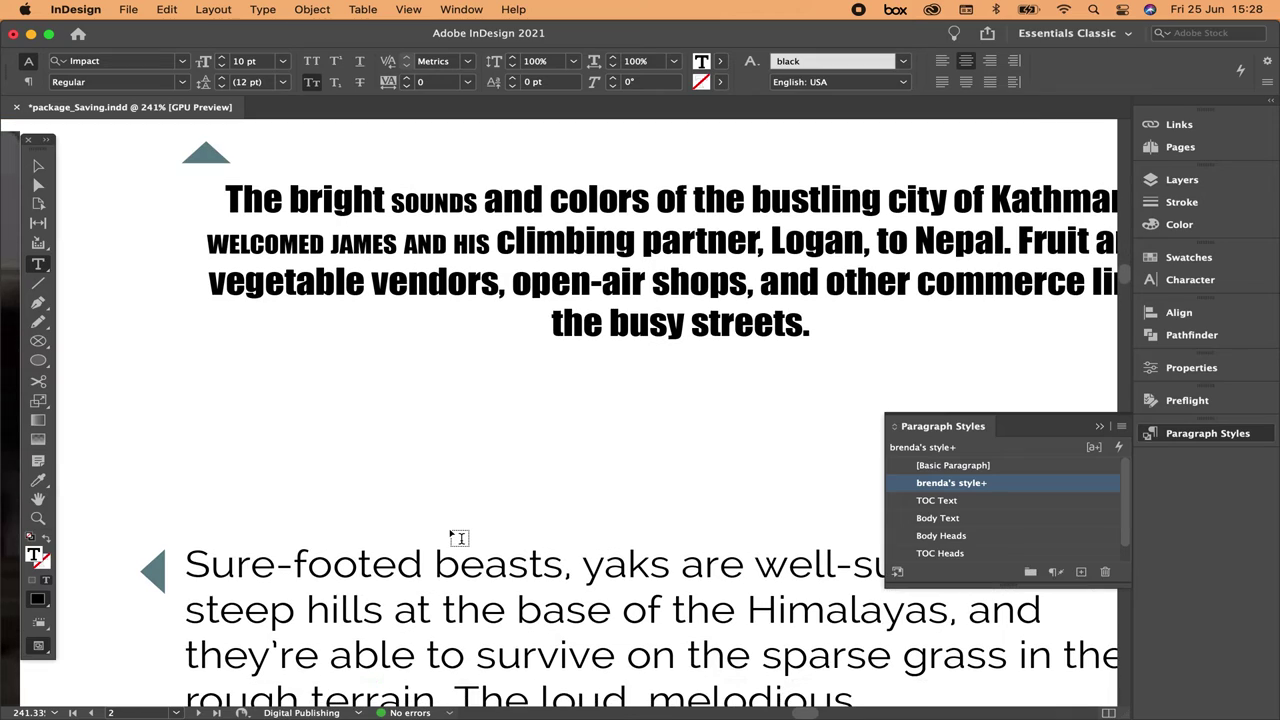
Step: Set the word 'beasts' in the yak paragraph in small caps
double_click(512, 557)
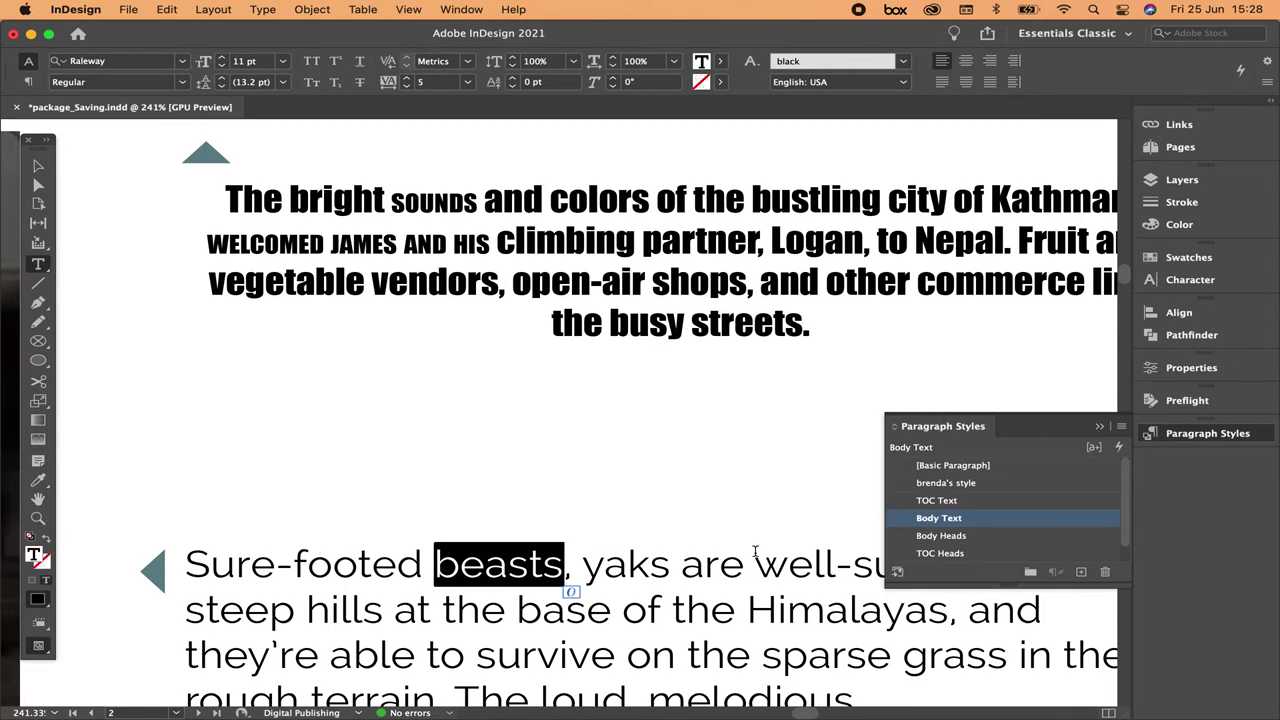
click(312, 82)
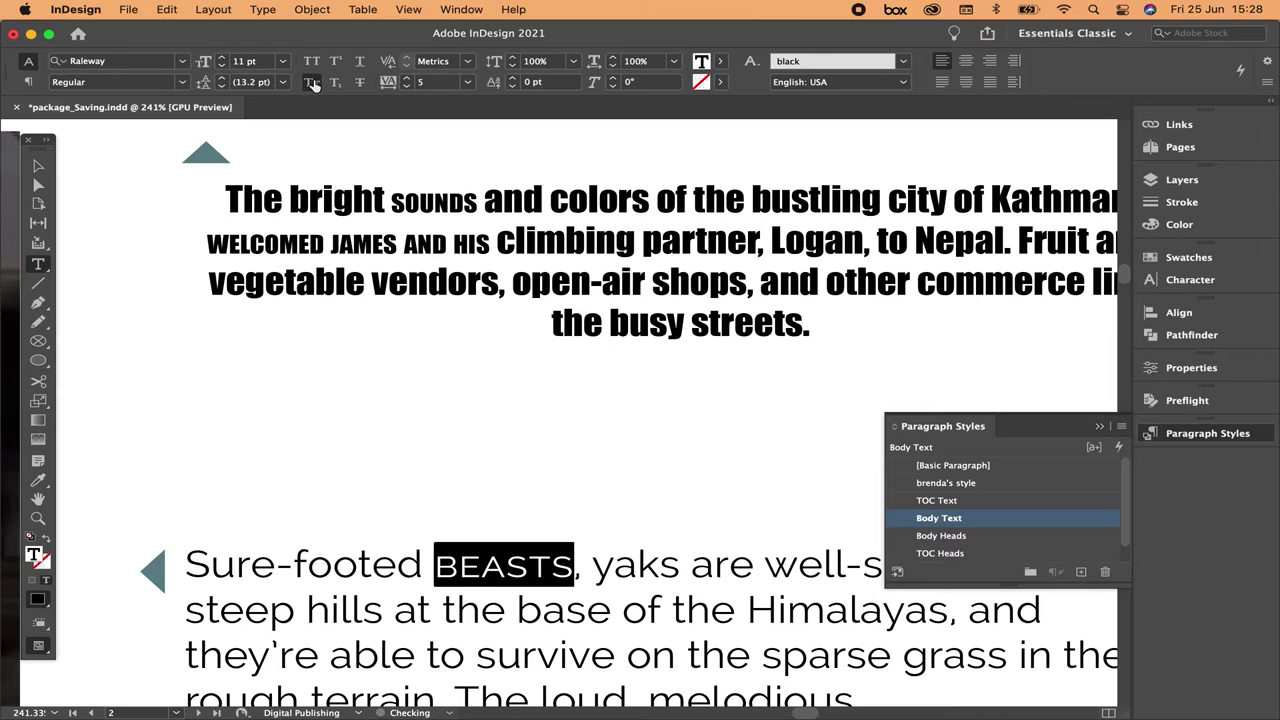
click(628, 656)
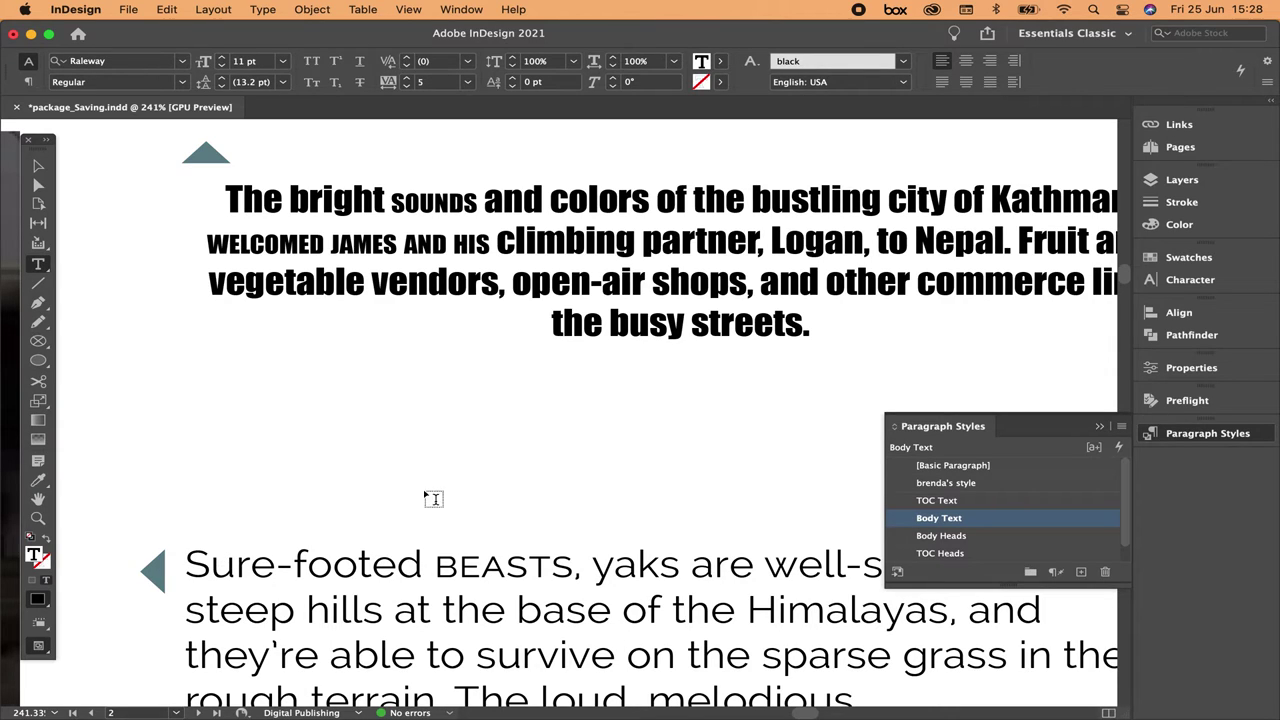
Step: Show the rulers, add a horizontal guide level with the yak paragraph, and return to frame selection
key(super+r)
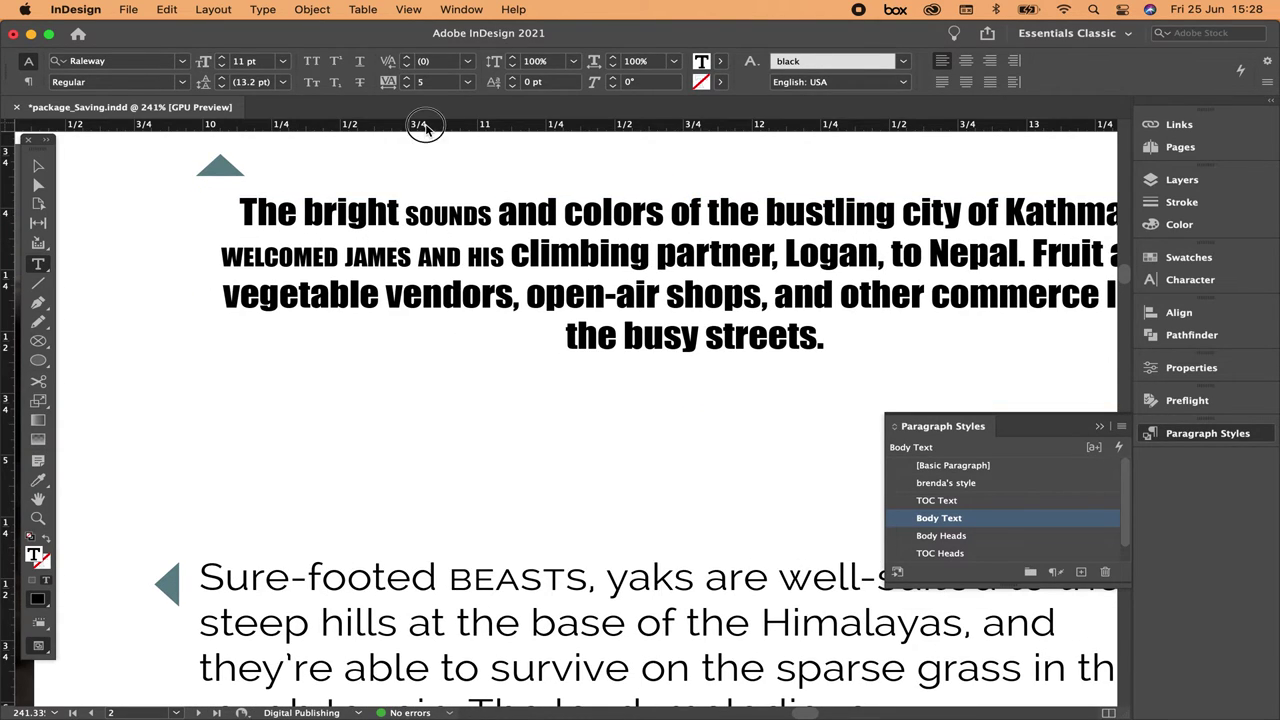
drag(423, 123, 440, 590)
key(shift+Home)
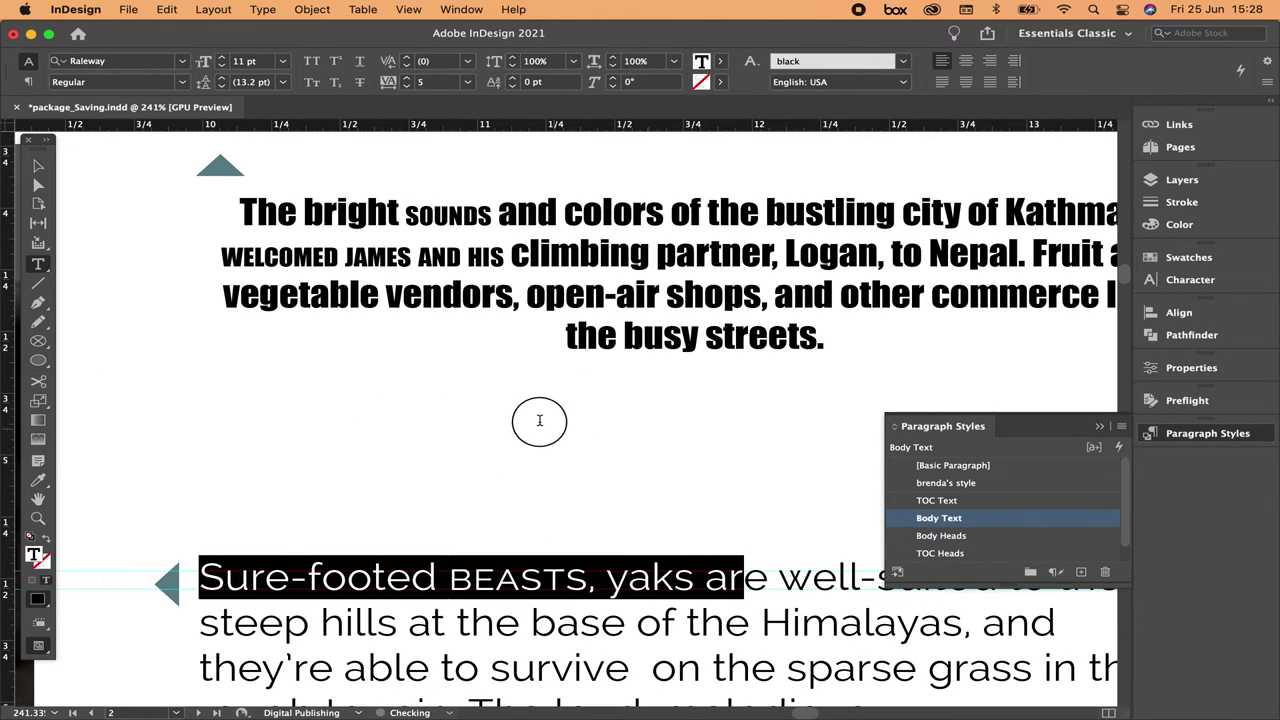
key(BackSpace)
key(ctrl+z)
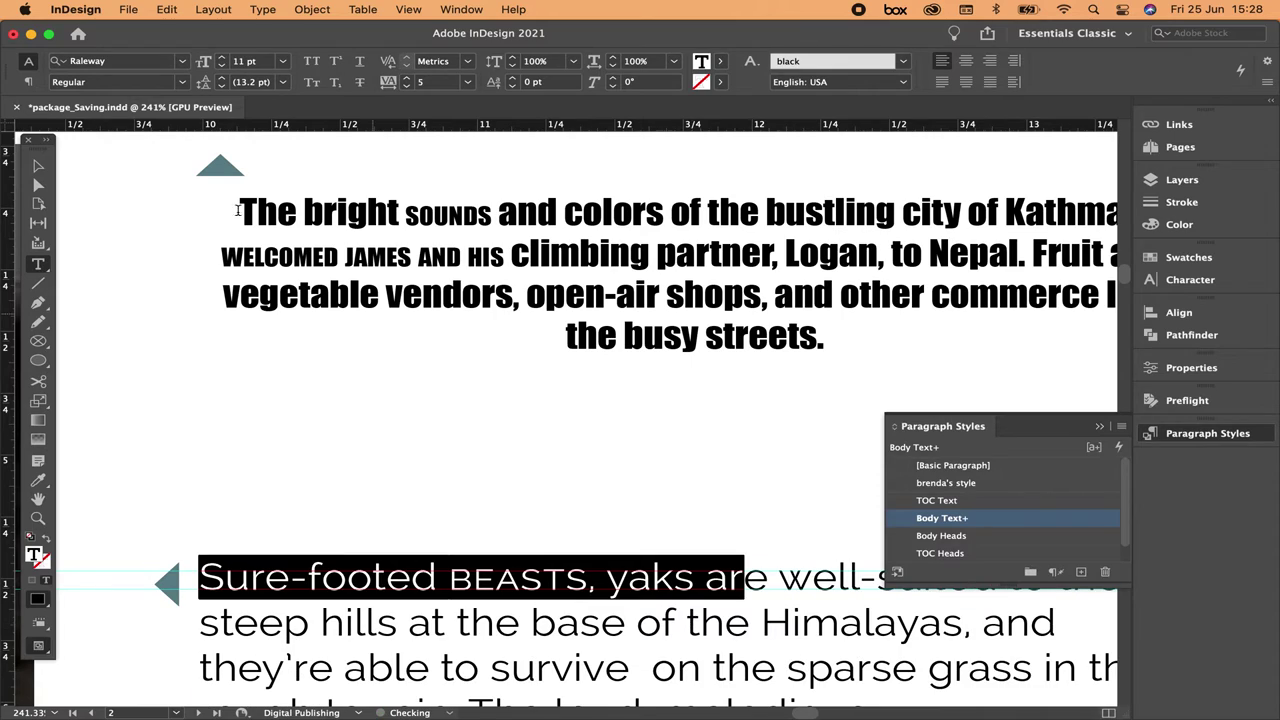
key(Escape)
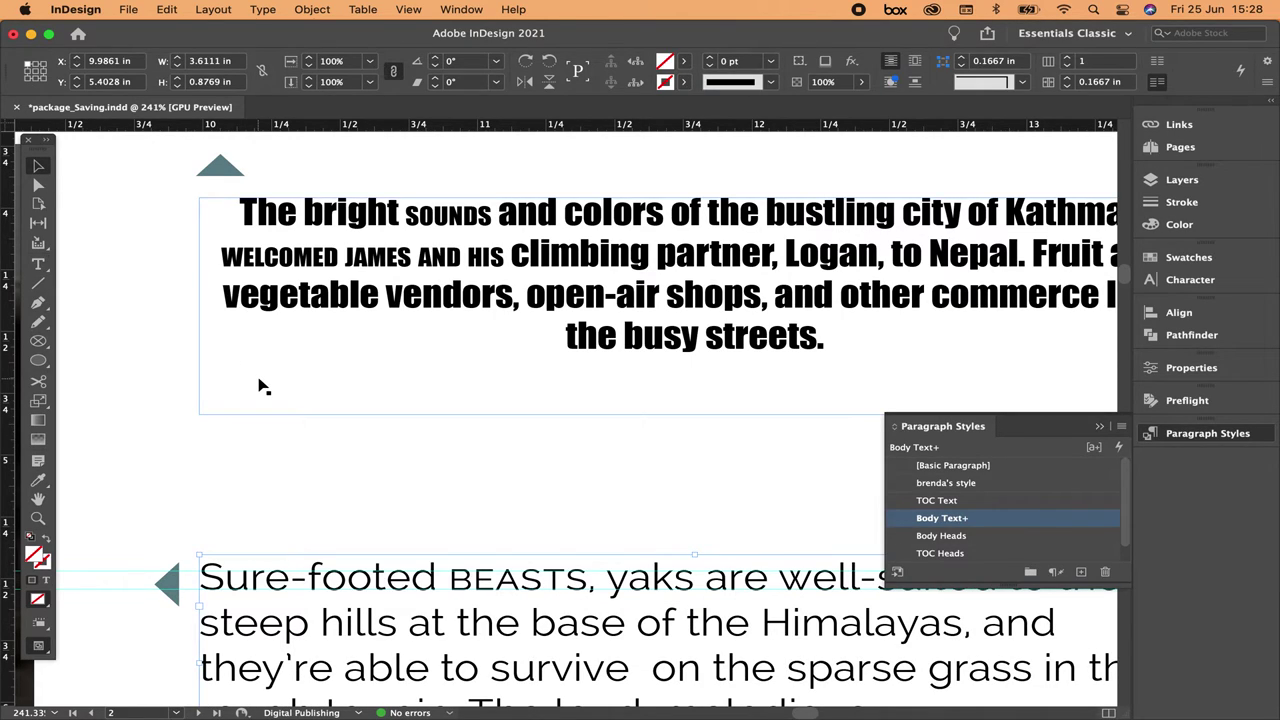
click(266, 455)
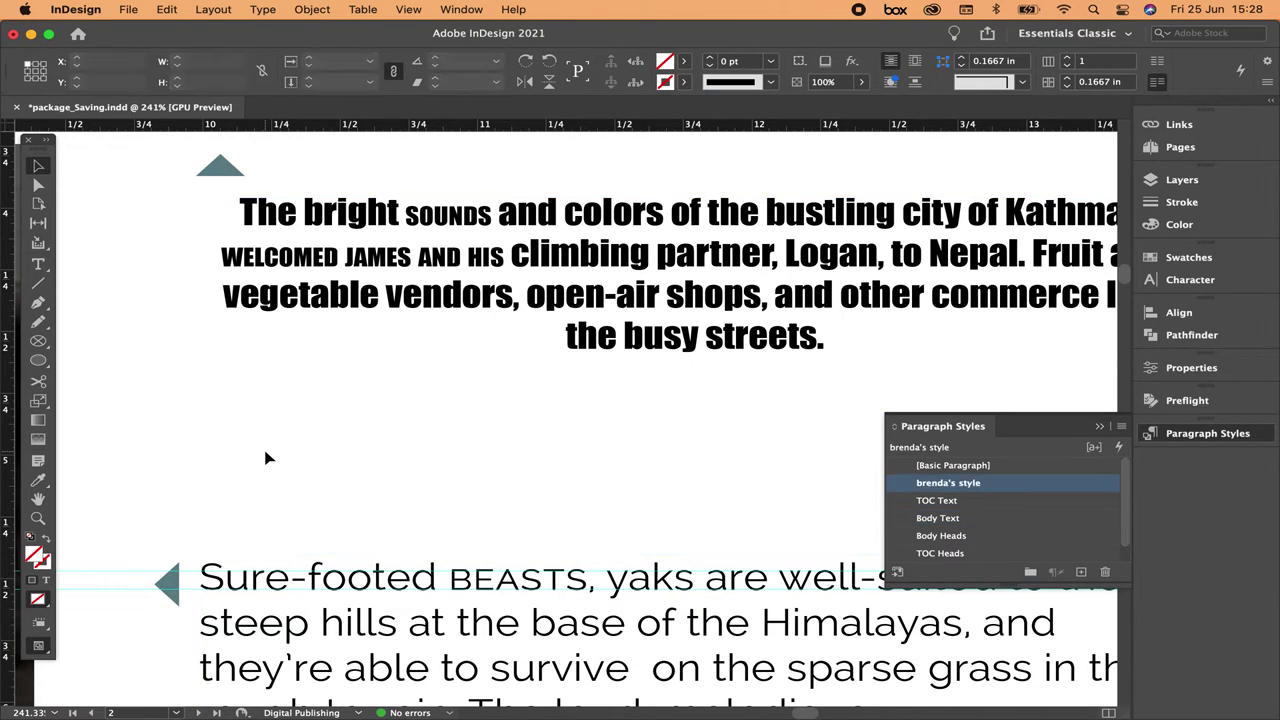
Step: Zoom out and apply the Body Heads style to both the Kathmandu and yak text frames
key(ctrl+0)
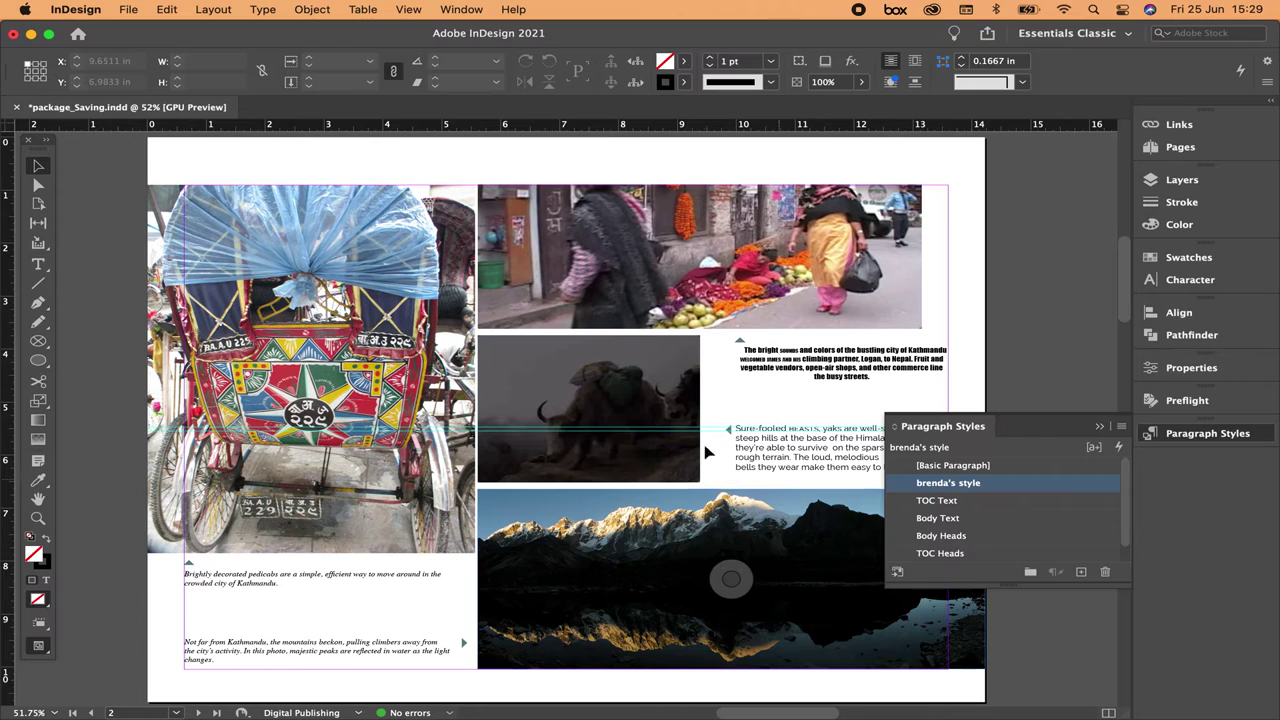
click(800, 364)
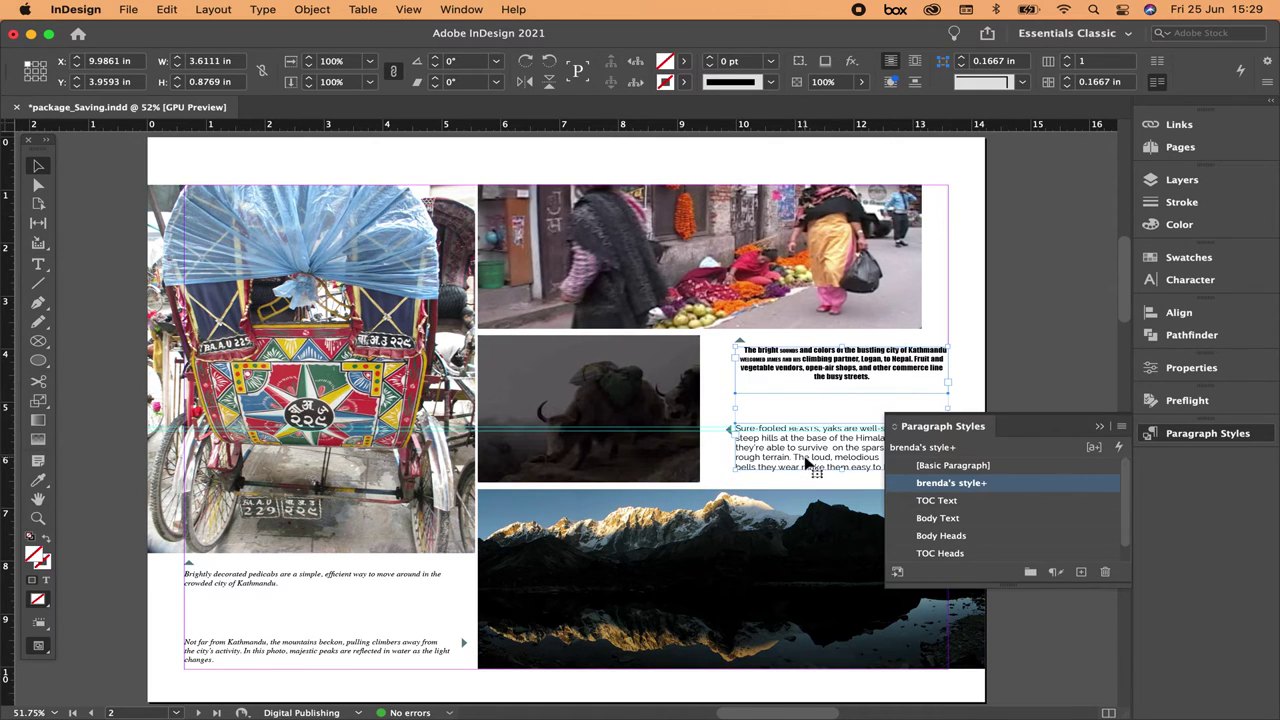
shift+click(810, 465)
click(955, 483)
click(948, 502)
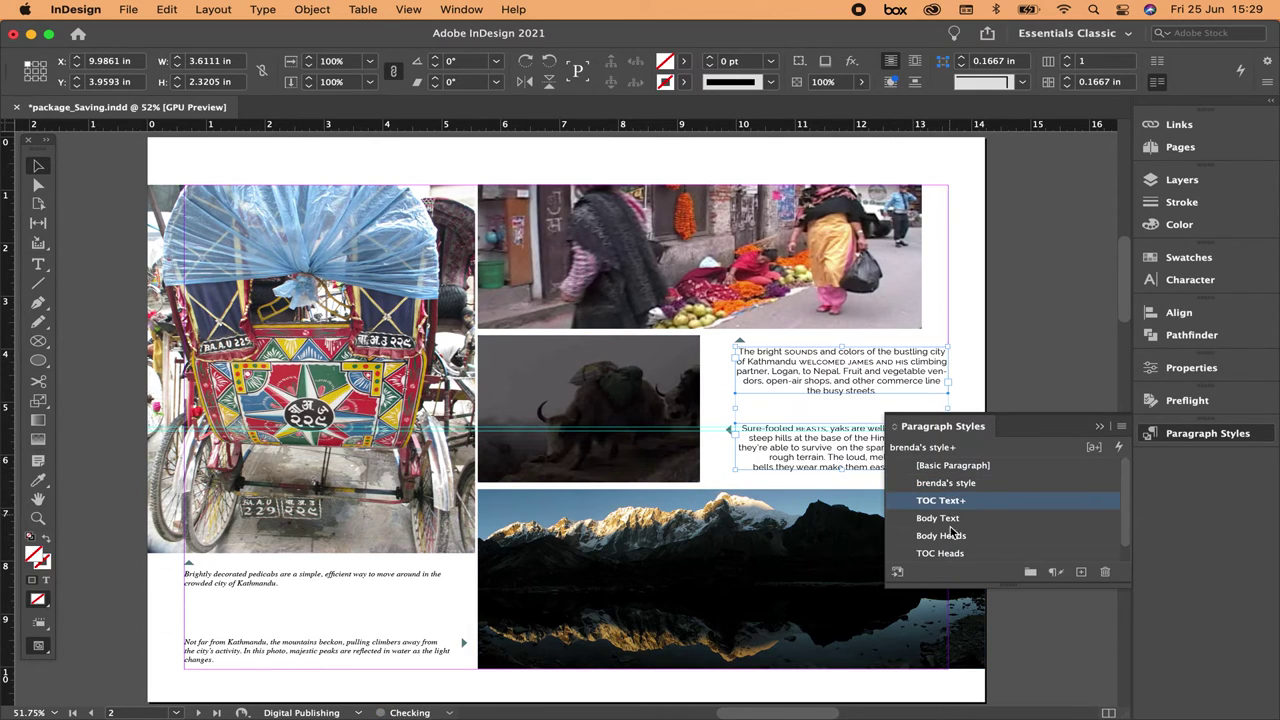
click(950, 536)
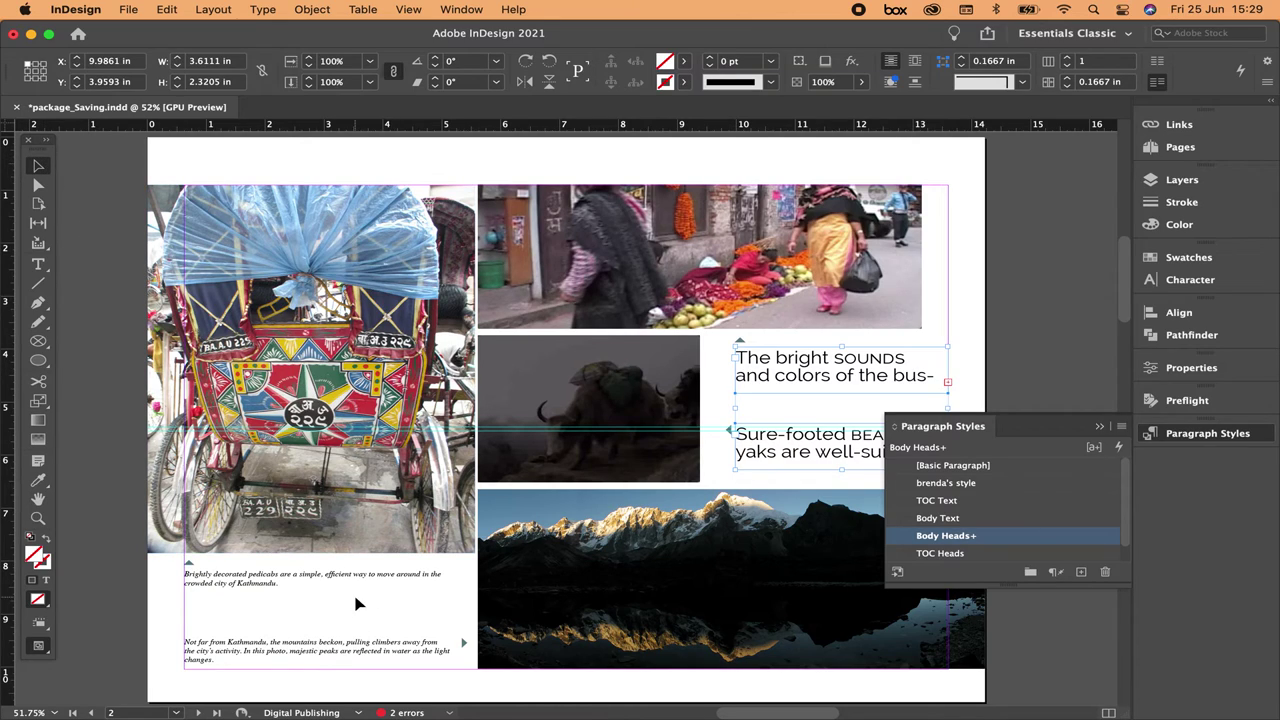
Step: Use the Preflight error list to locate the first overset text frame, the yak caption
click(449, 713)
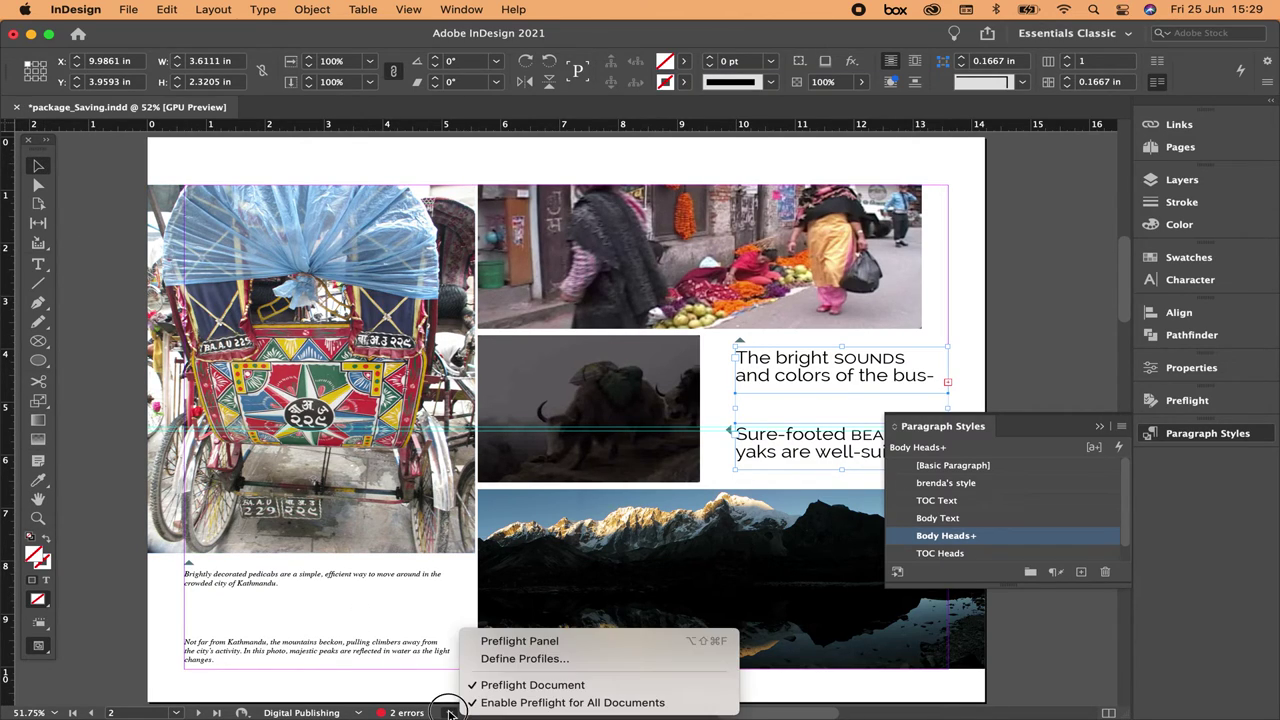
click(504, 645)
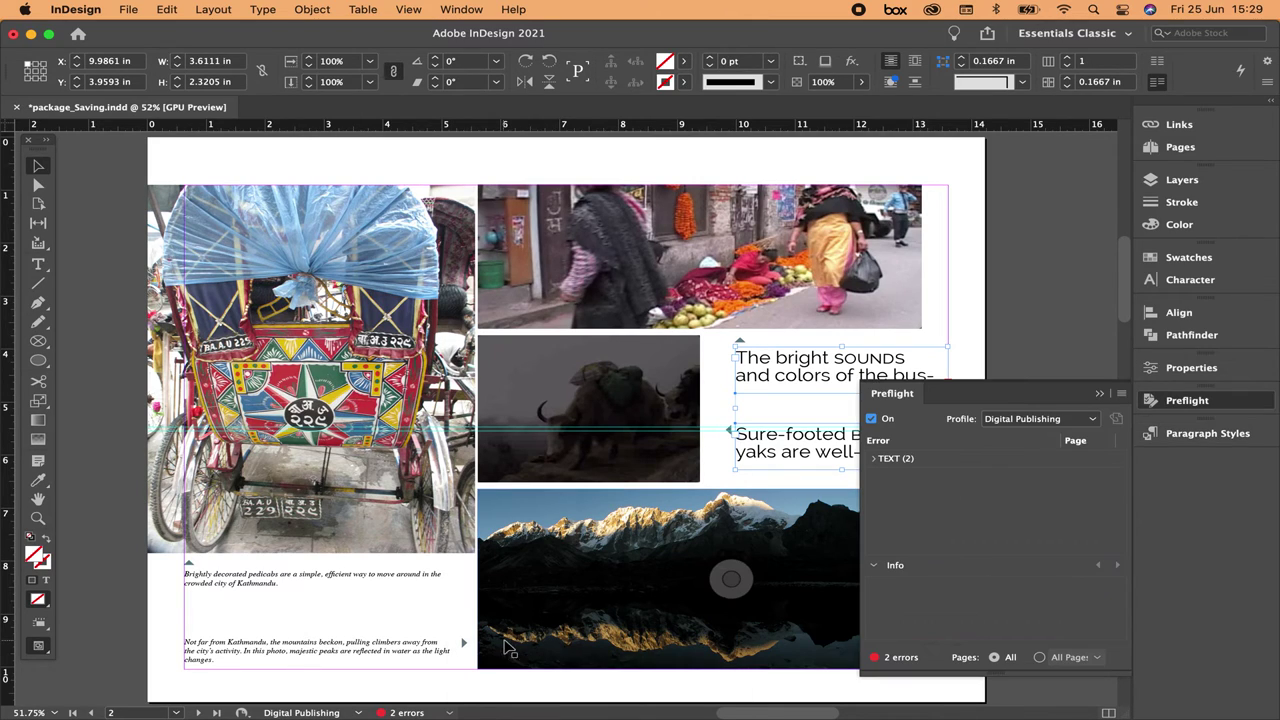
click(875, 460)
click(888, 478)
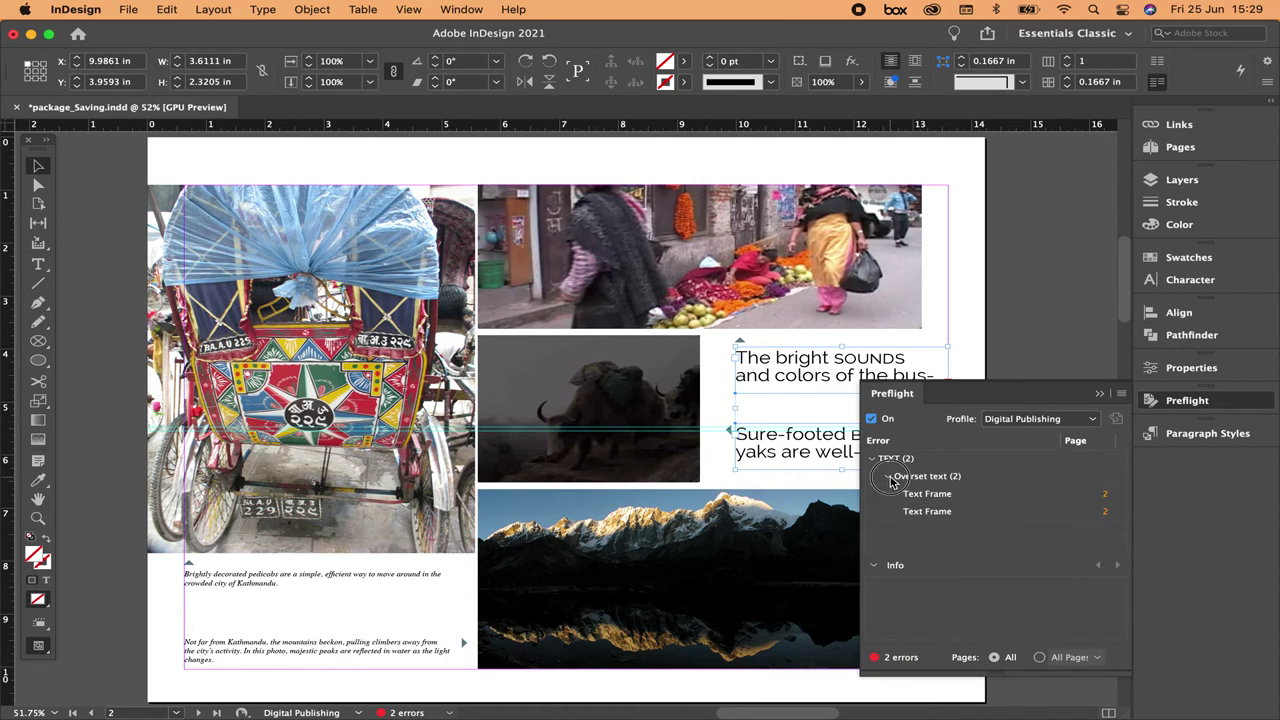
click(1108, 495)
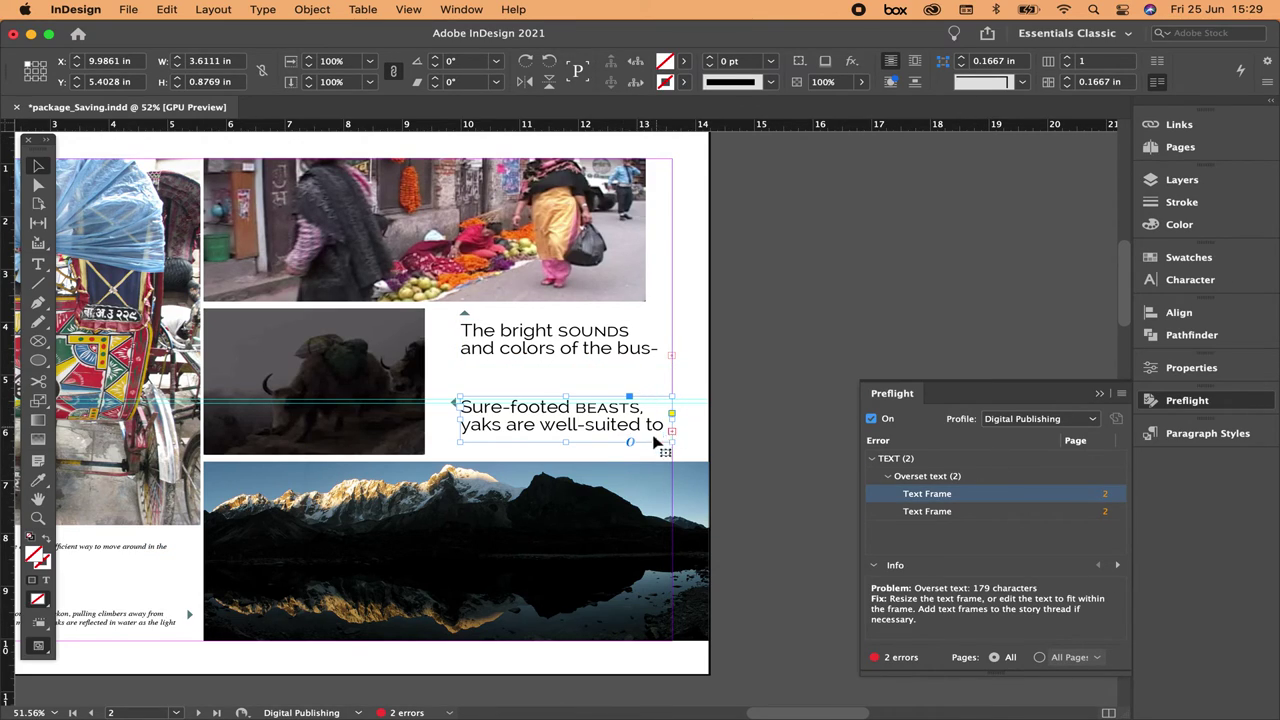
Step: Apply the Body Text paragraph style to the yak paragraph so it fits its frame
drag(566, 442, 572, 502)
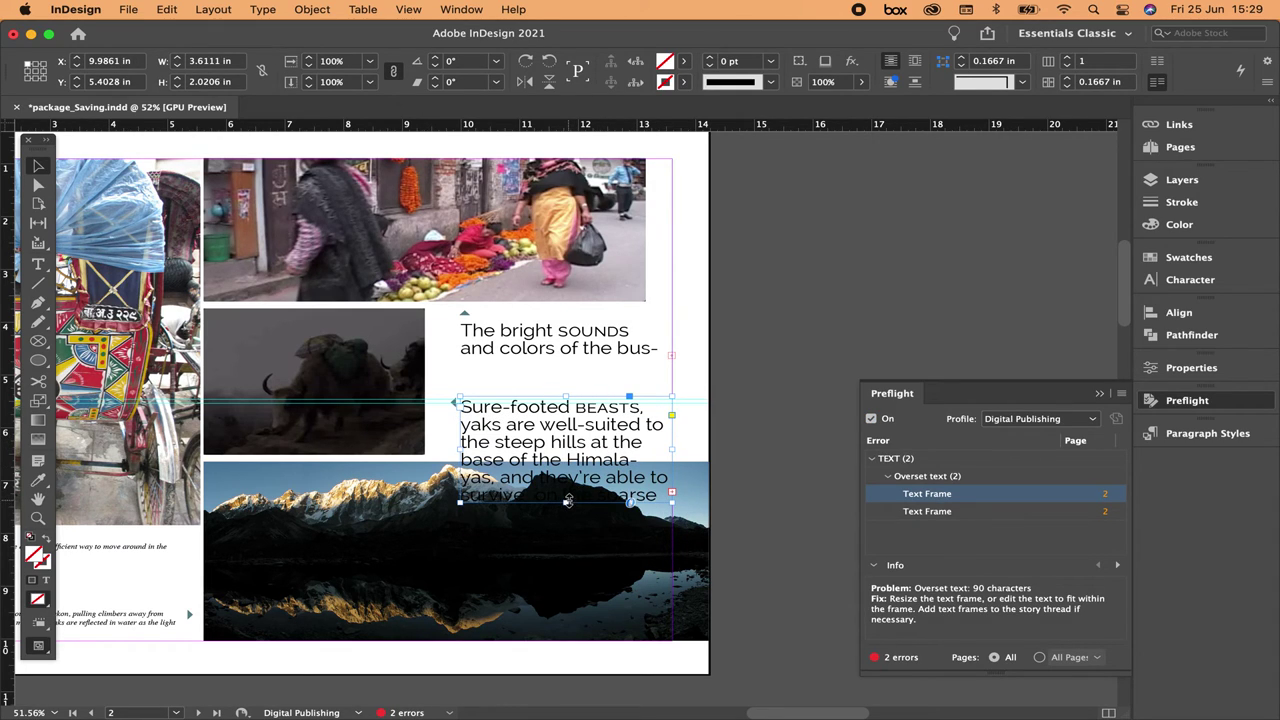
key(super+z)
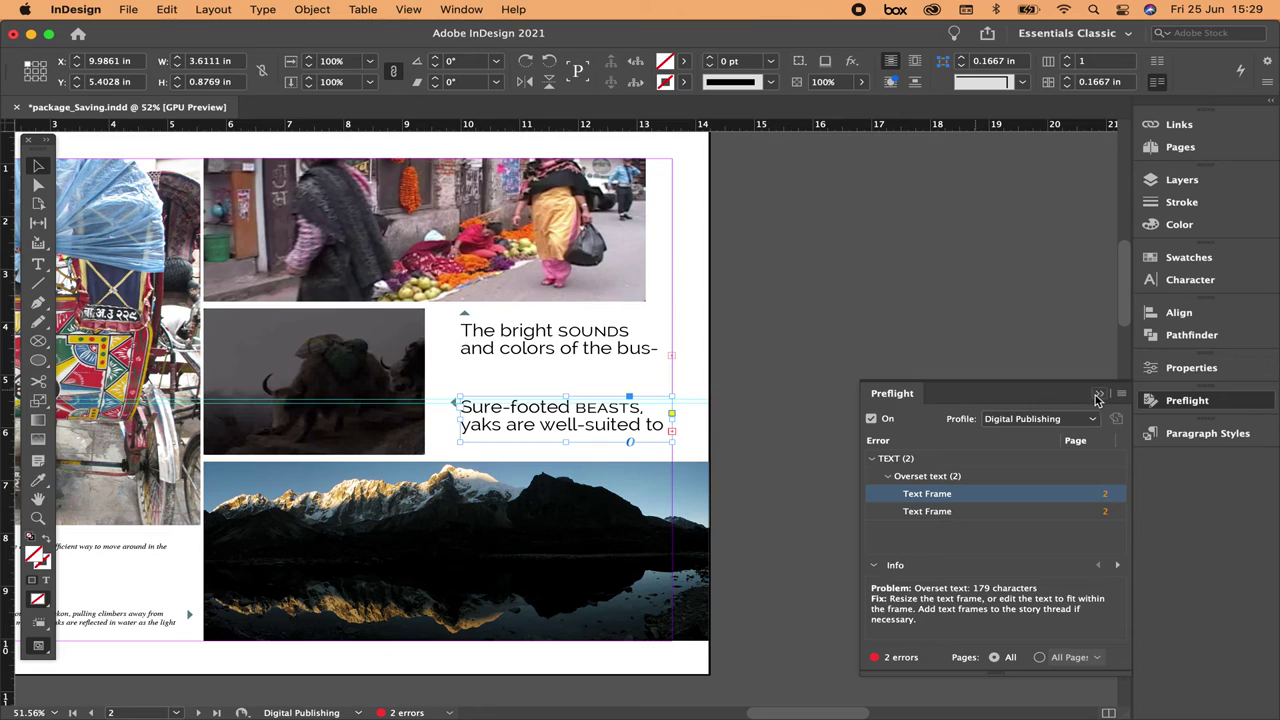
click(1097, 398)
click(1210, 435)
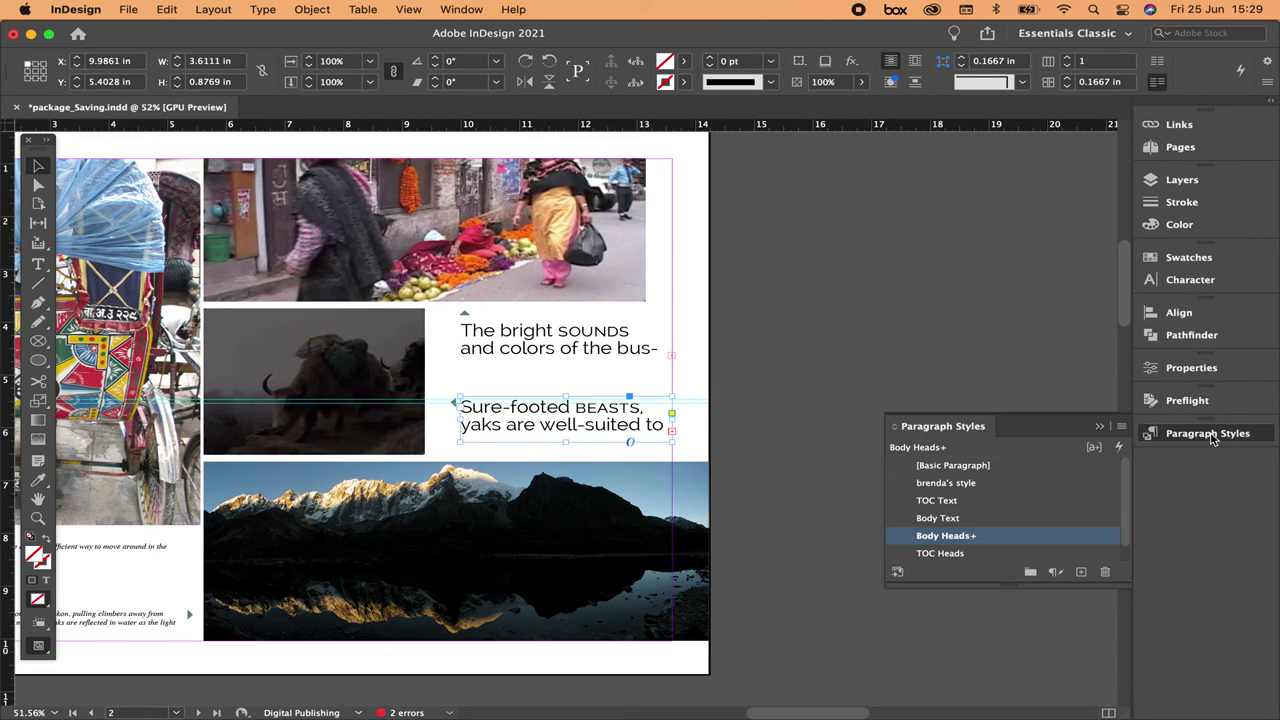
click(958, 516)
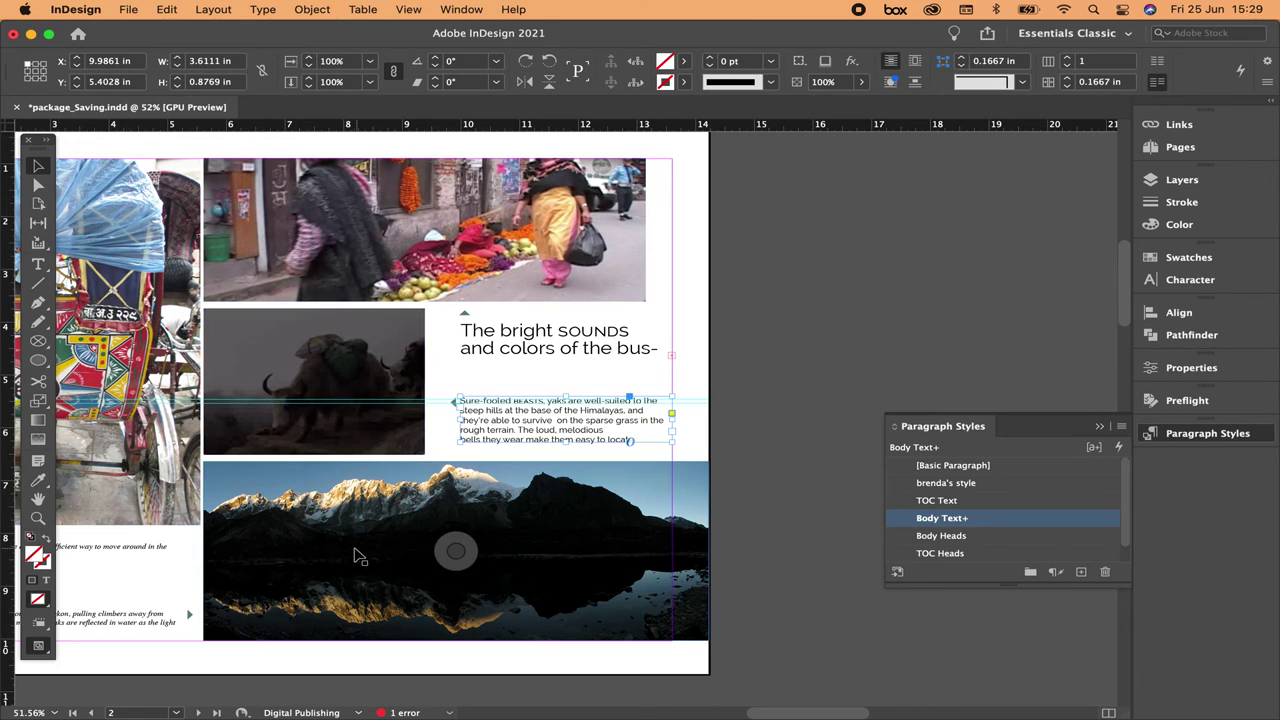
Step: Open the File menu to reach the Package command
click(134, 9)
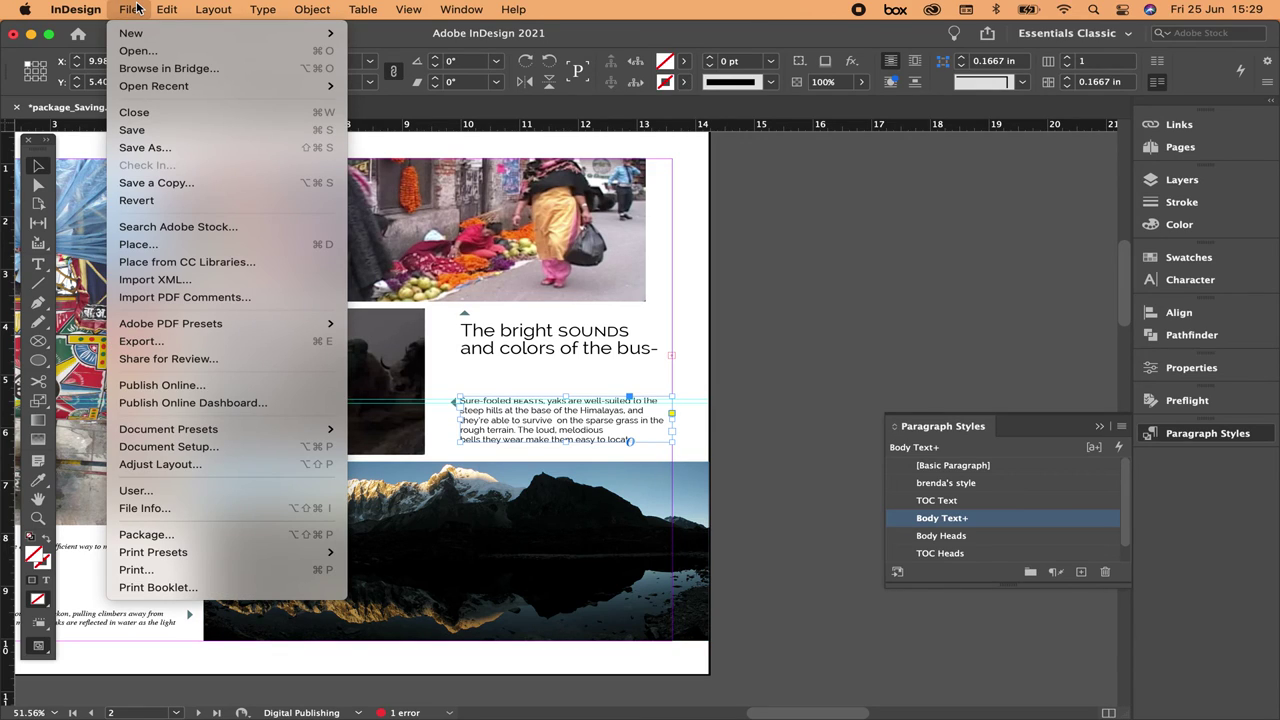